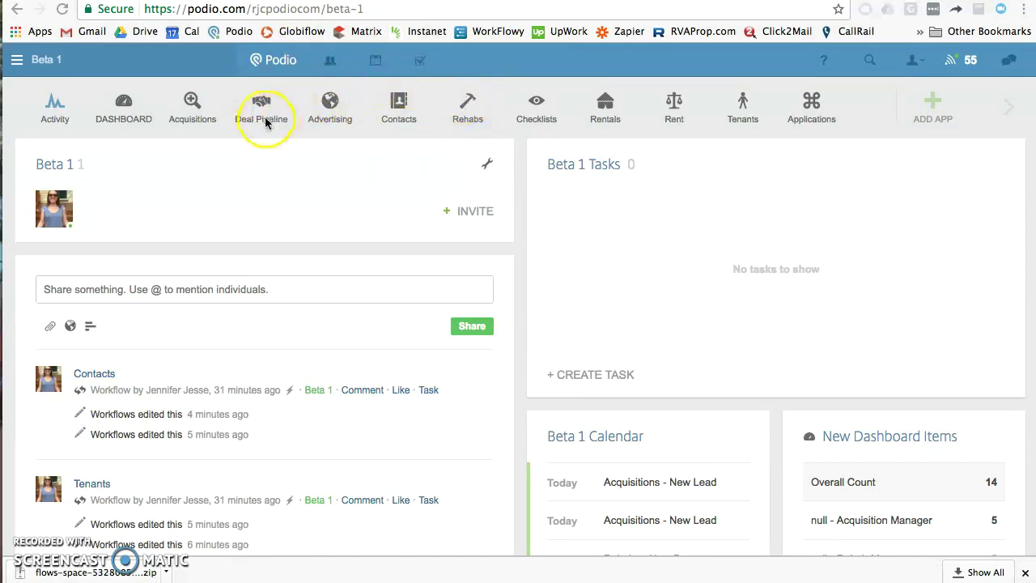
Step: Open the Rentals app and read down the Beta 1 activity stream
left_click(602, 103)
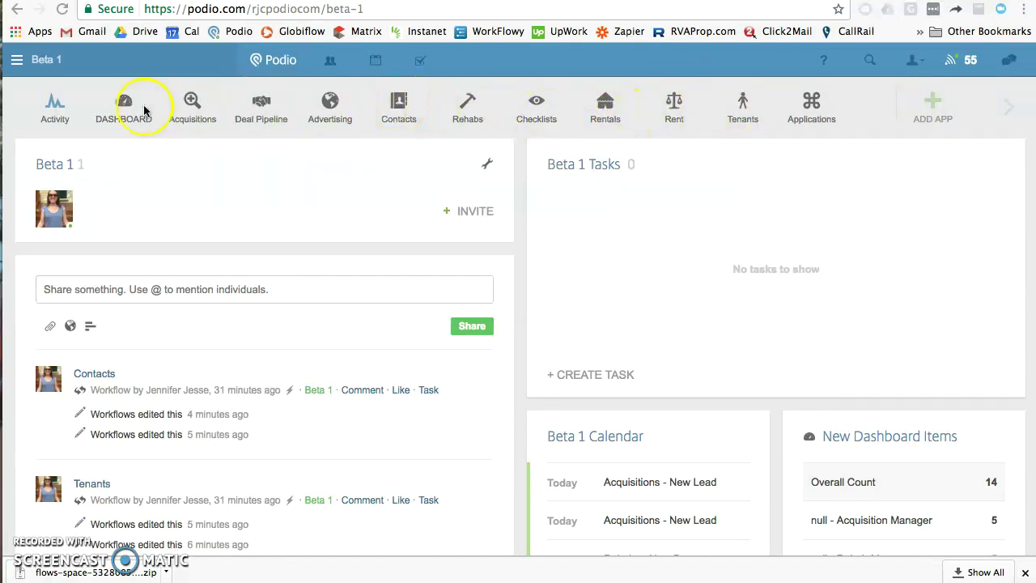
scroll(245, 298, "down", 5)
scroll(245, 300, "down", 15)
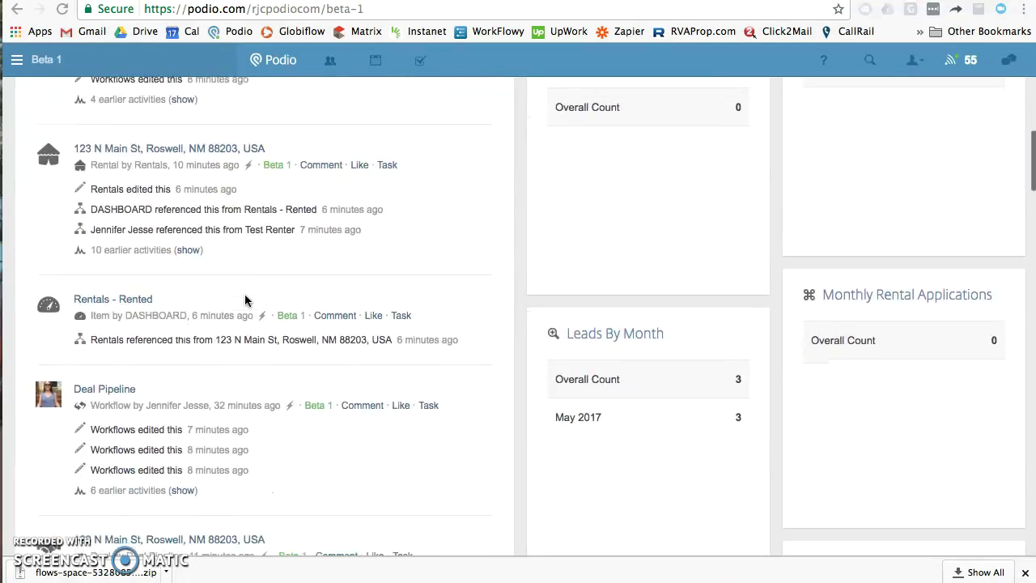
scroll(245, 308, "down", 10)
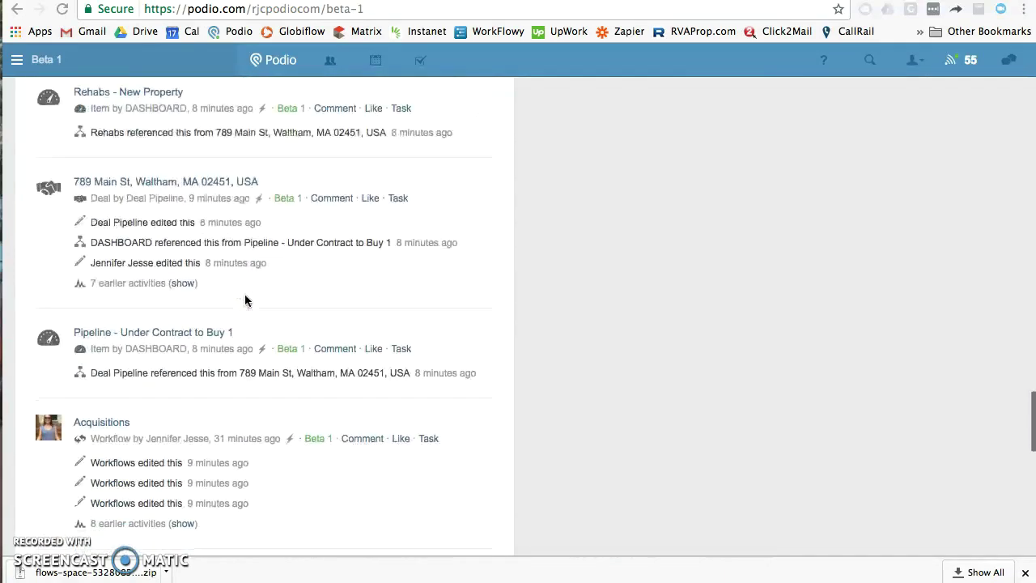
left_click(246, 331)
scroll(245, 331, "down", 2)
scroll(245, 328, "down", 1)
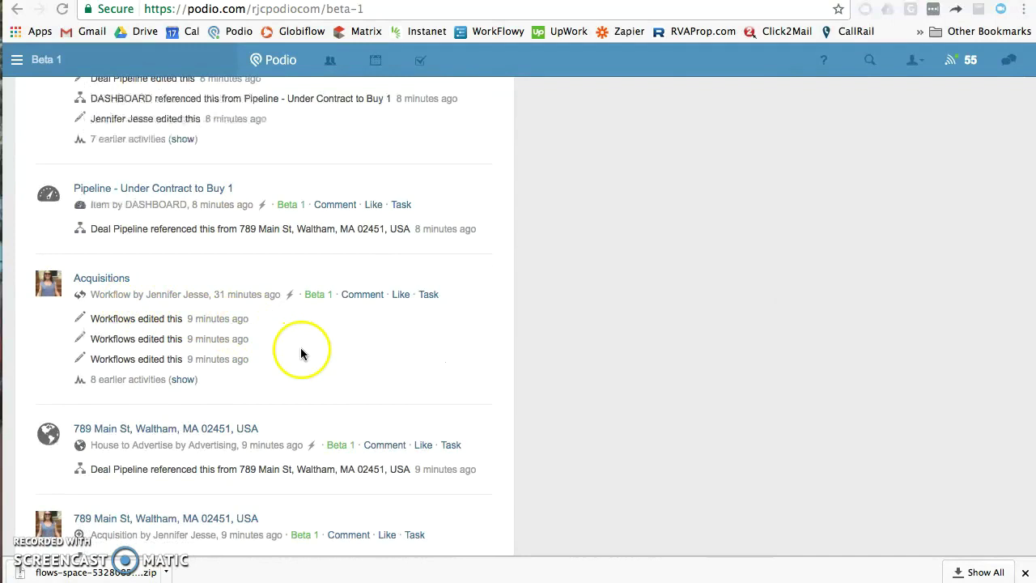
scroll(300, 347, "down", 3)
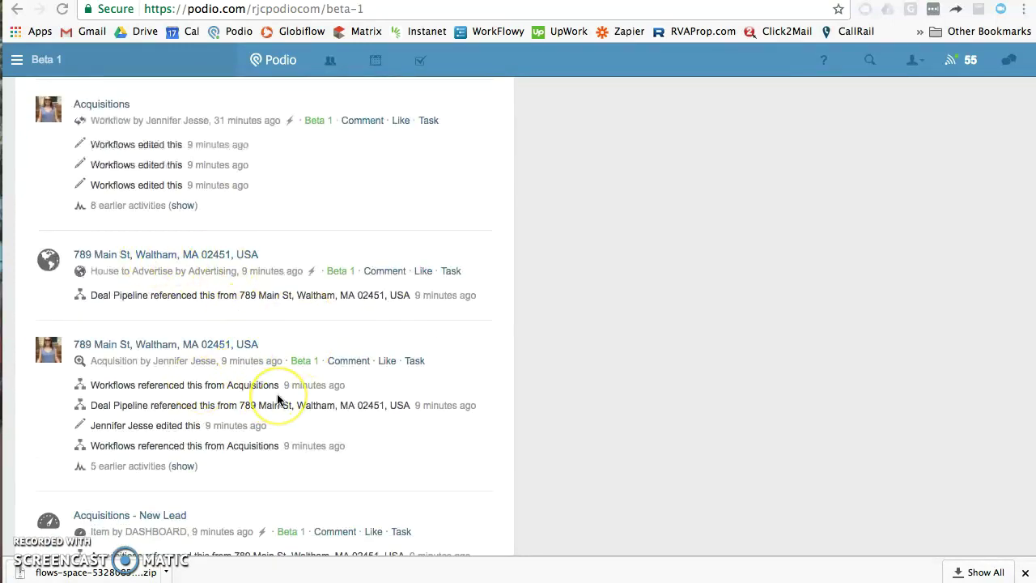
Step: Return to the top of the stream and open the DASHBOARD app
scroll(277, 399, "up", 1)
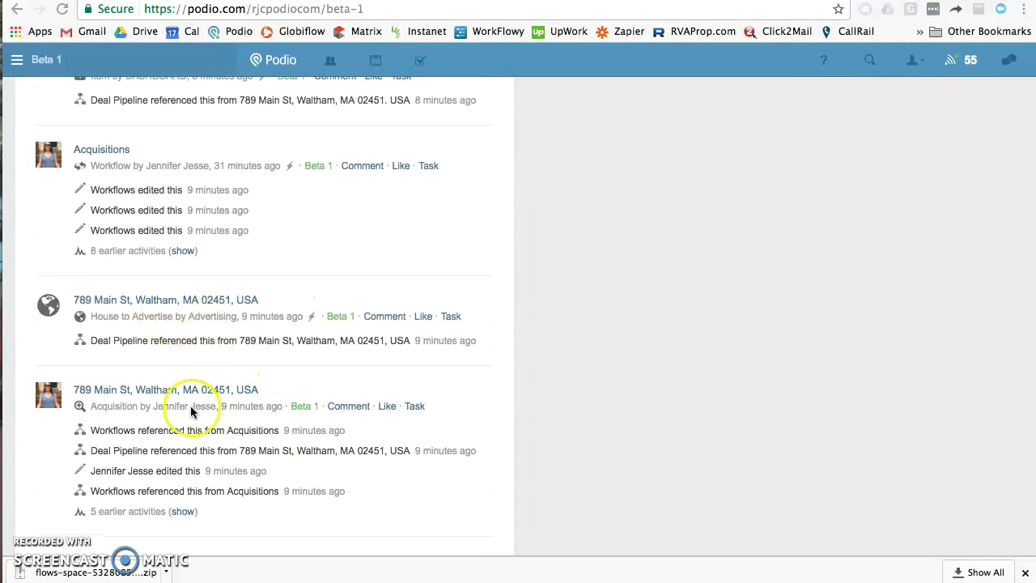
scroll(227, 340, "up", 5)
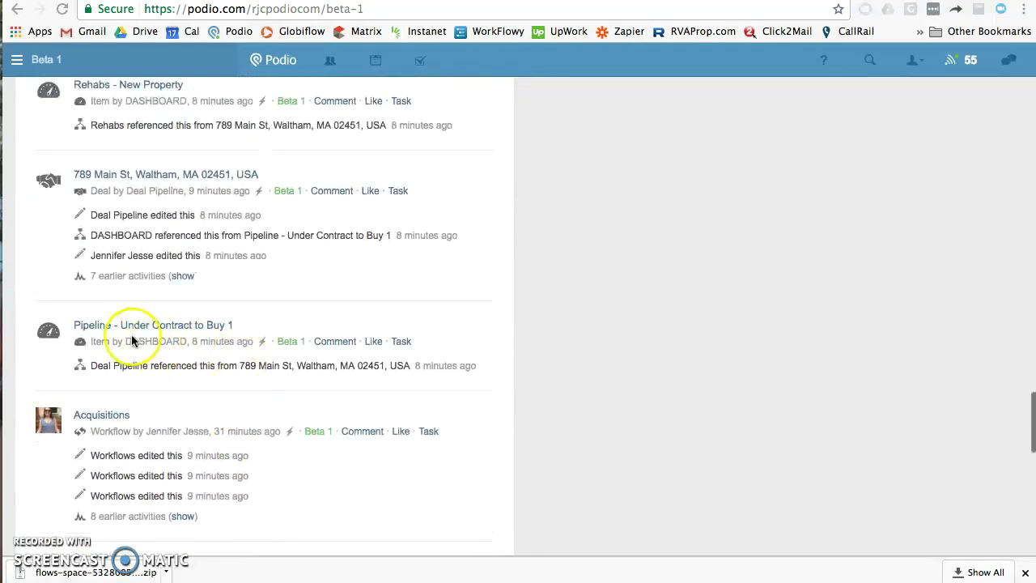
scroll(219, 280, "up", 4)
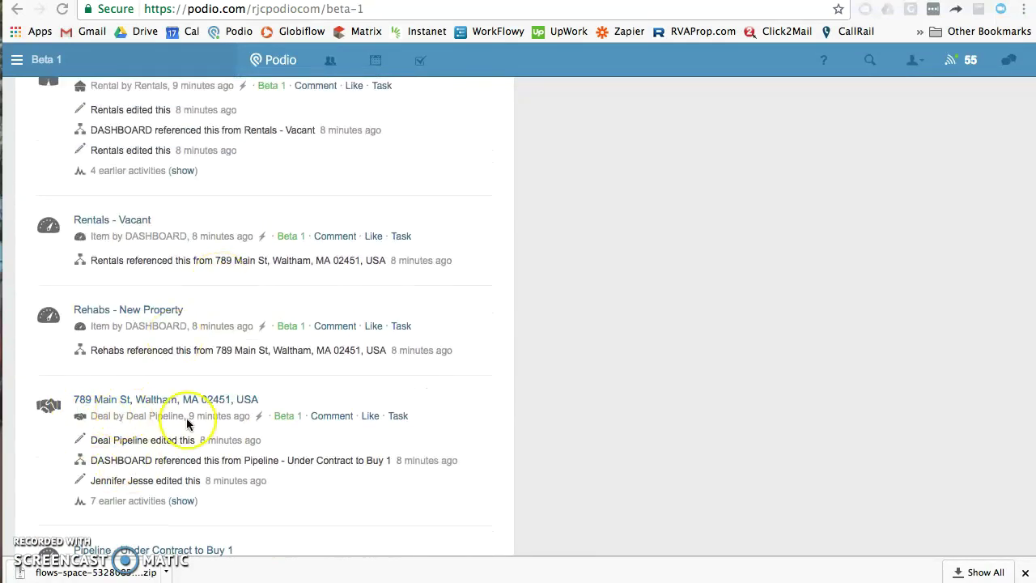
scroll(190, 418, "up", 3)
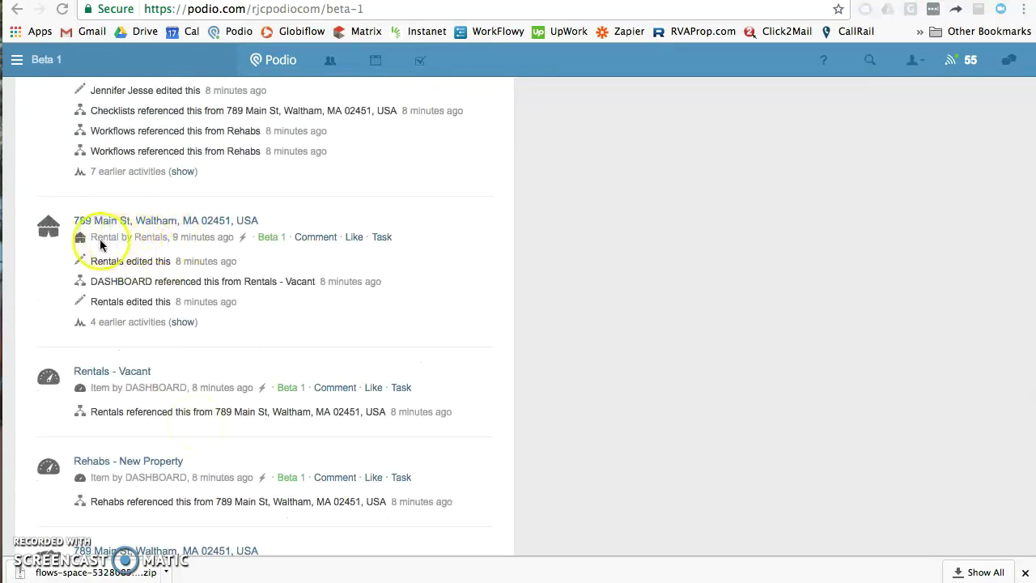
scroll(99, 239, "up", 10)
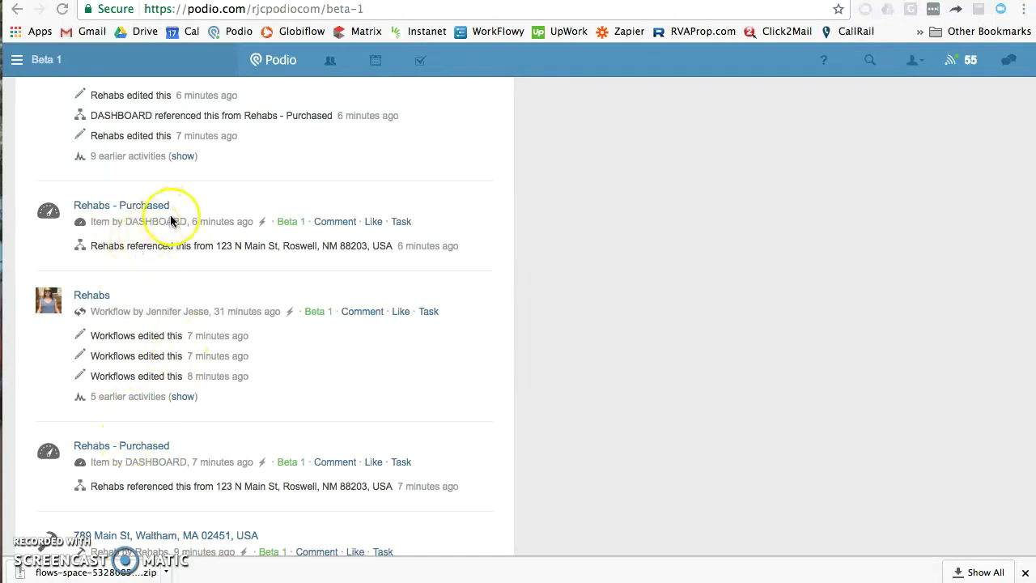
scroll(118, 237, "up", 7)
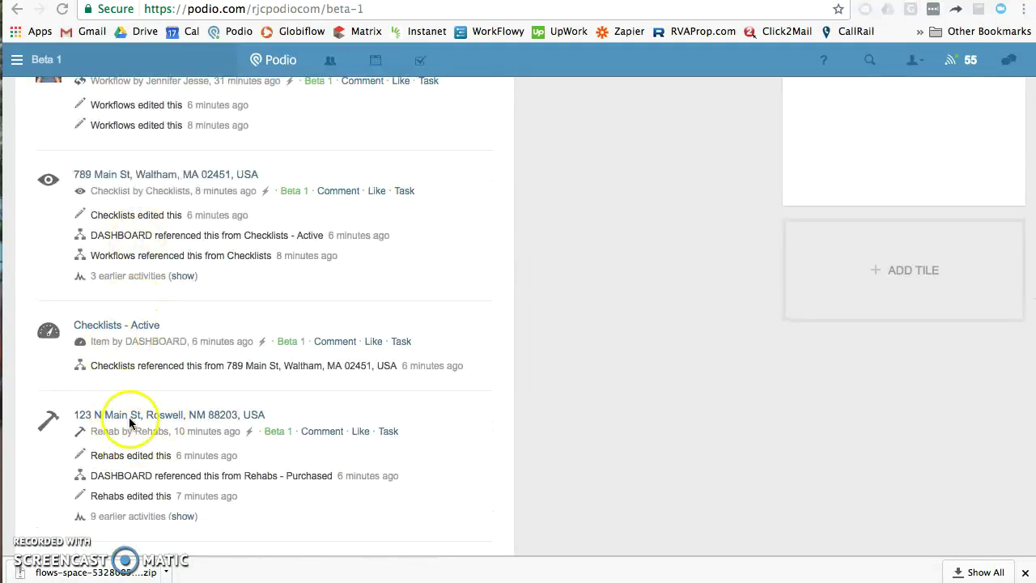
scroll(225, 413, "up", 5)
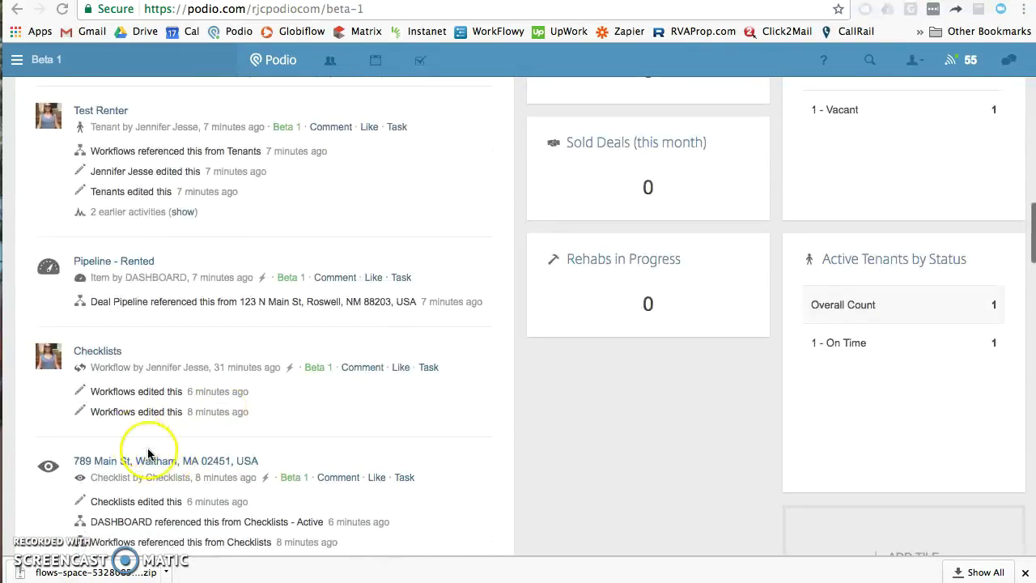
scroll(162, 231, "up", 8)
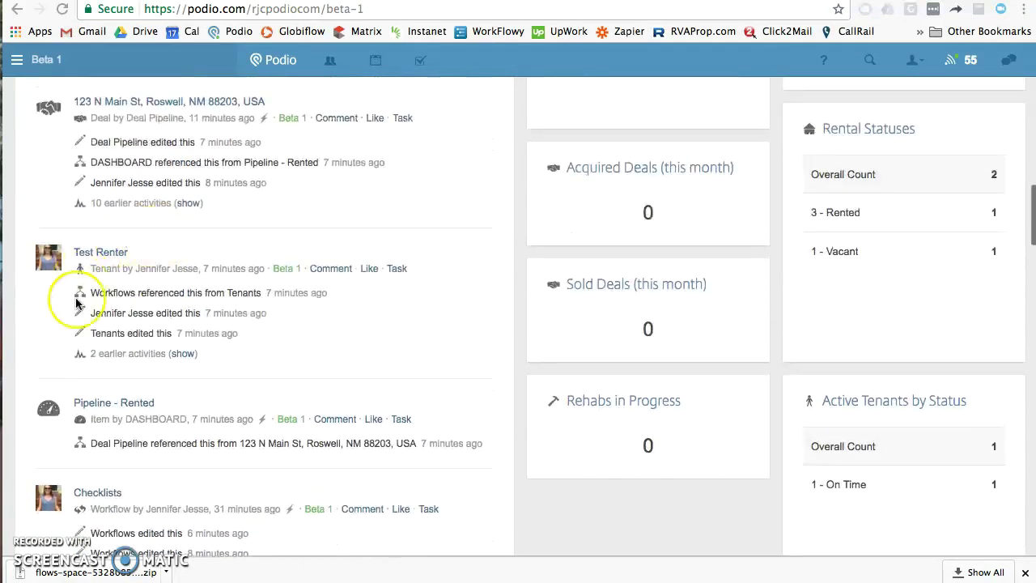
scroll(183, 276, "up", 14)
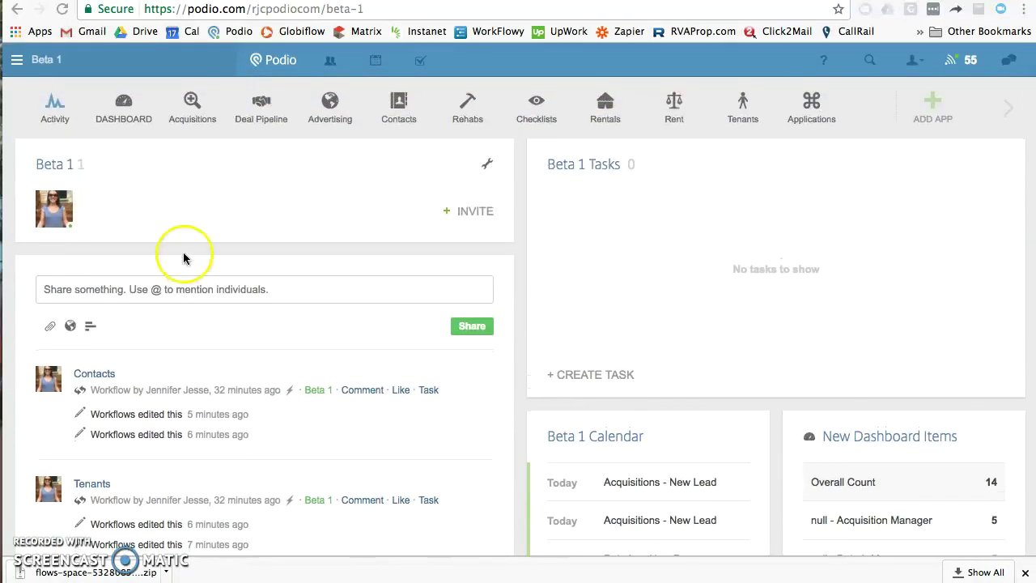
left_click(126, 104)
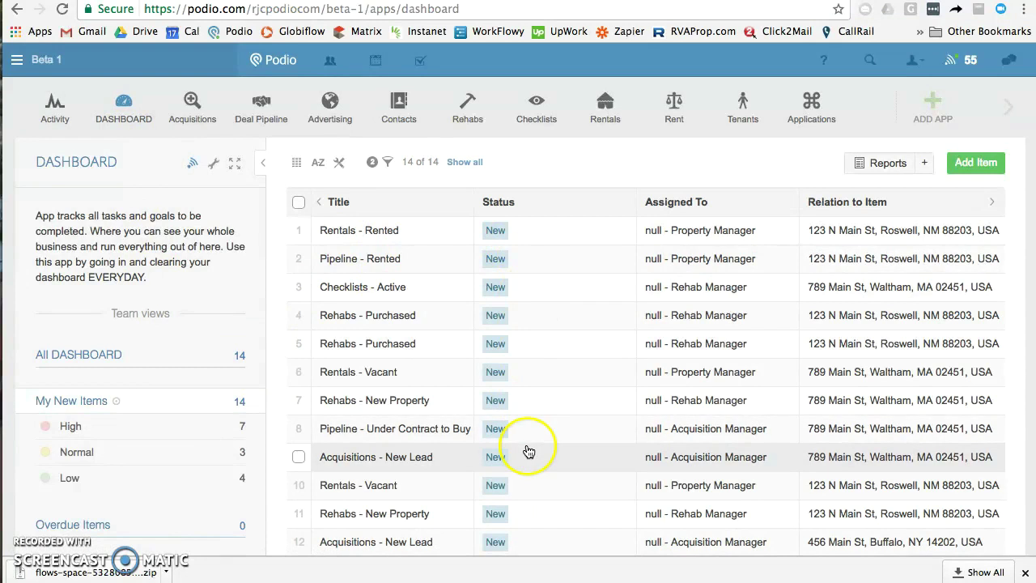
Step: Look through the 14 DASHBOARD items and open row 9, Acquisitions - New Lead for 789 Main St
scroll(427, 448, "down", 1)
scroll(426, 448, "down", 2)
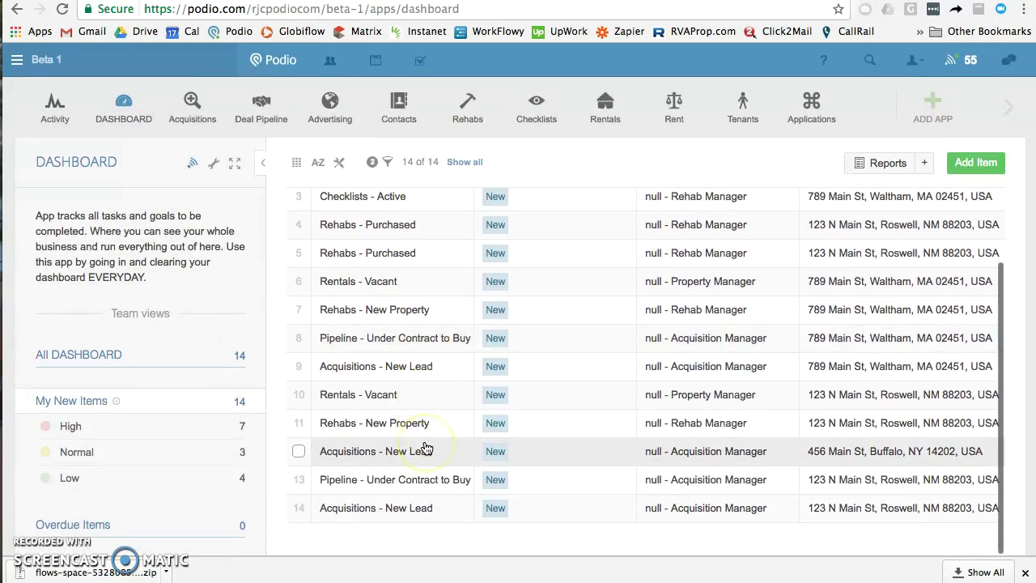
scroll(423, 447, "up", 3)
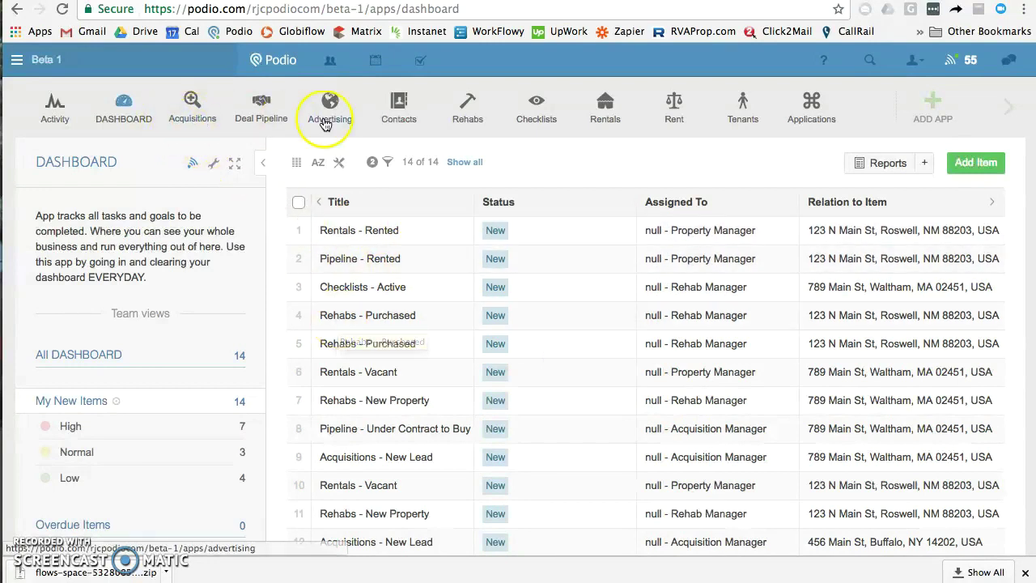
left_click(344, 290)
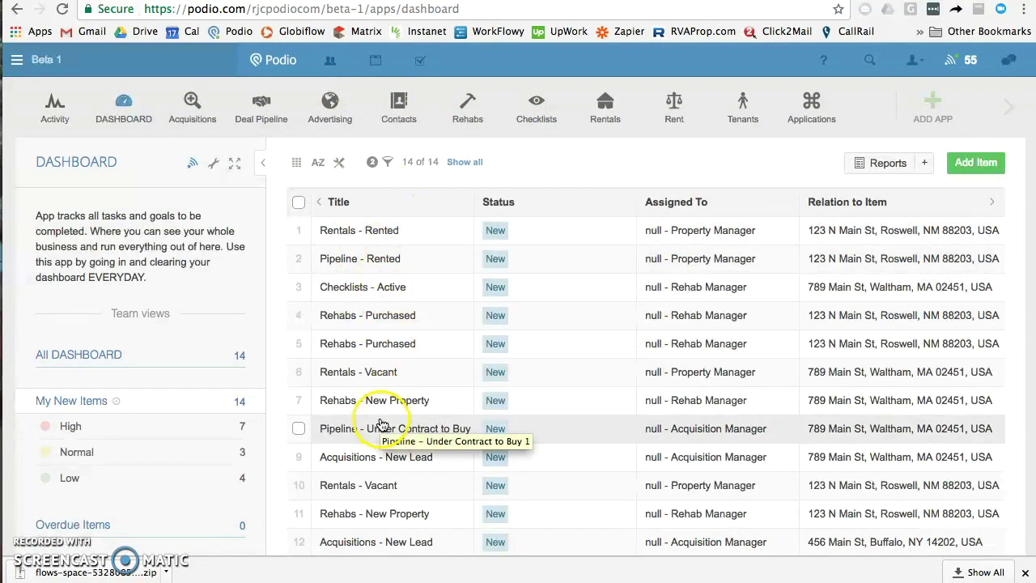
scroll(407, 382, "down", 1)
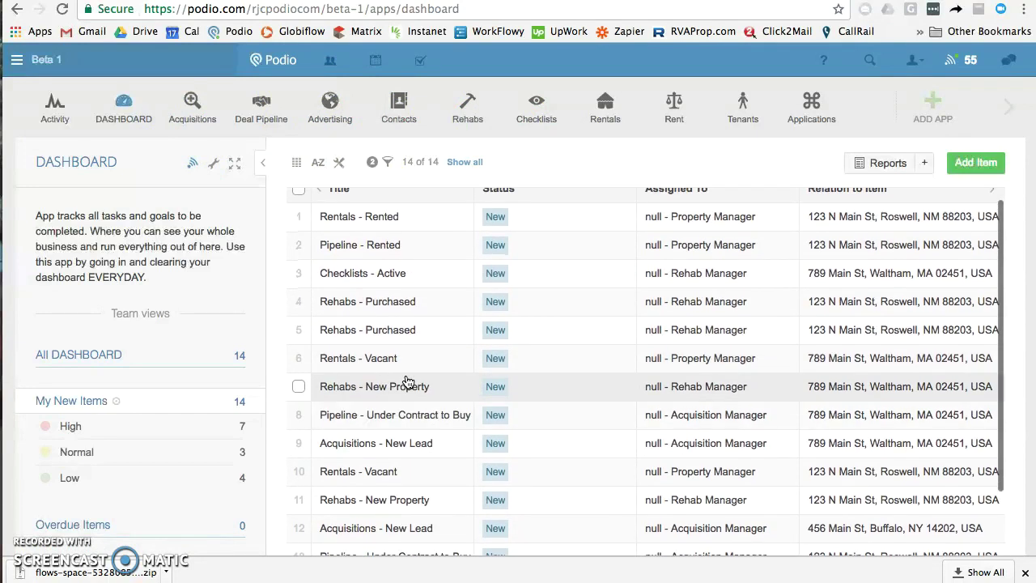
left_click(415, 397)
scroll(415, 397, "down", 2)
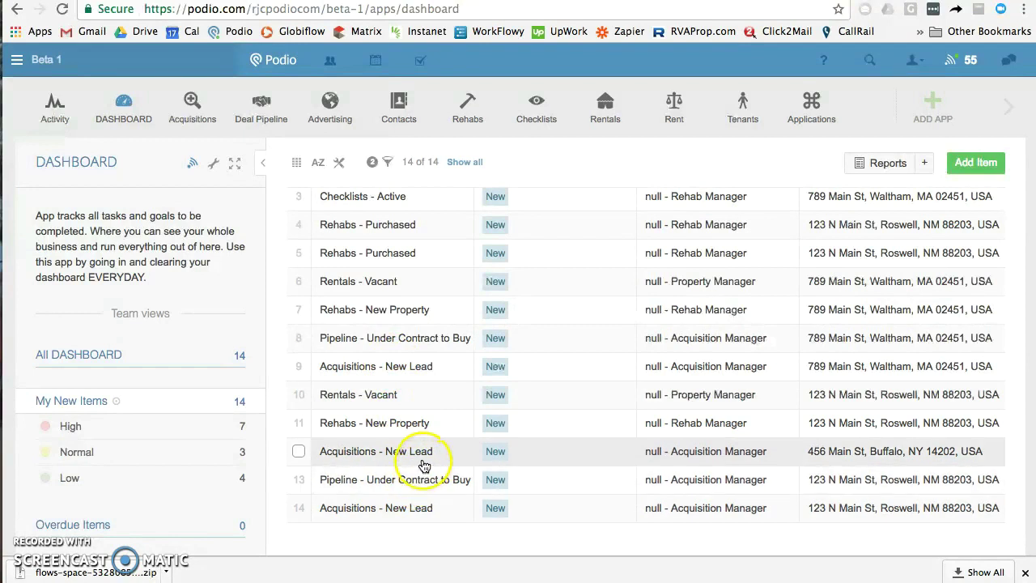
left_click(438, 367)
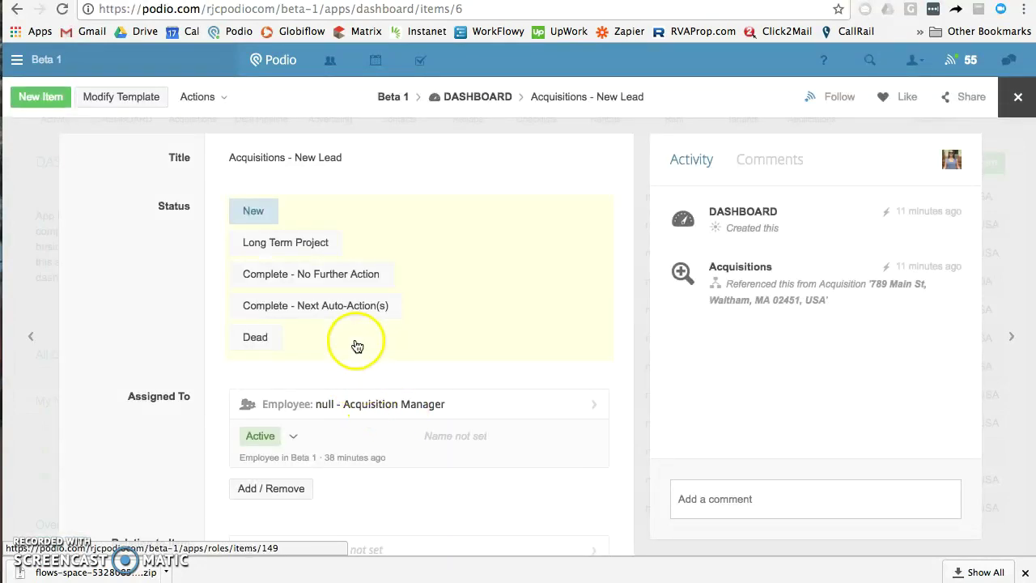
scroll(356, 345, "down", 3)
left_click(375, 394)
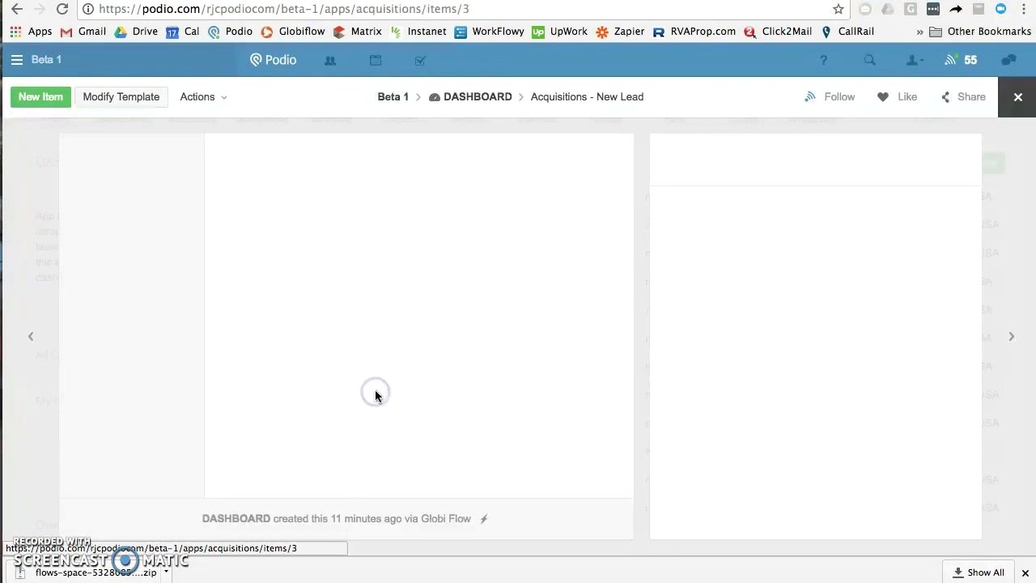
scroll(170, 372, "down", 5)
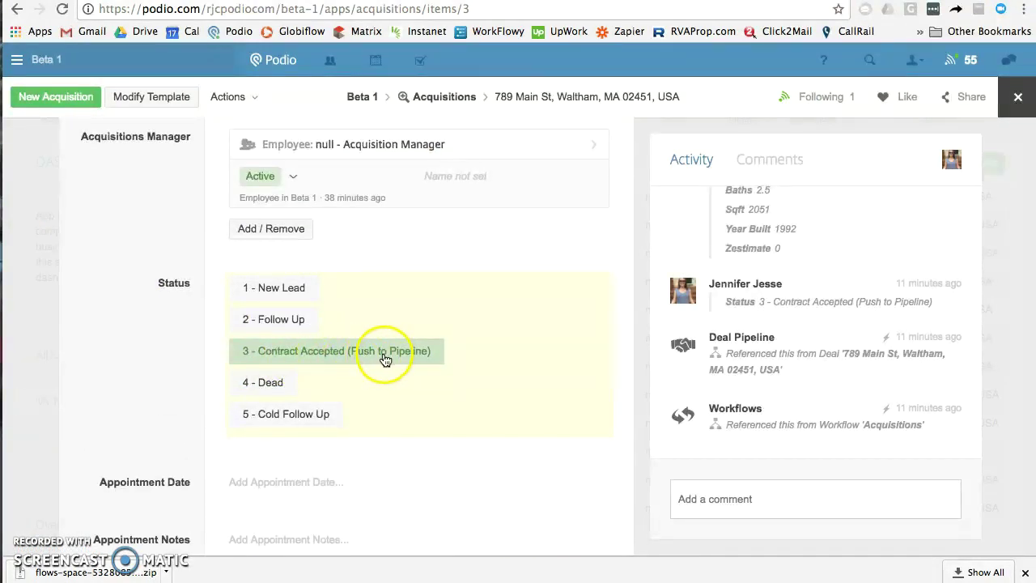
scroll(388, 388, "up", 6)
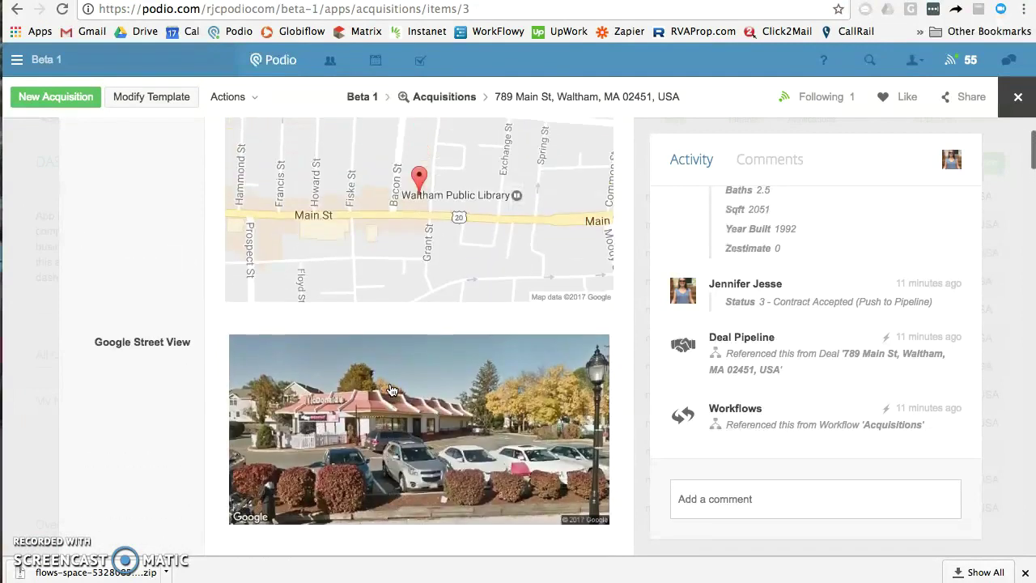
scroll(392, 389, "up", 2)
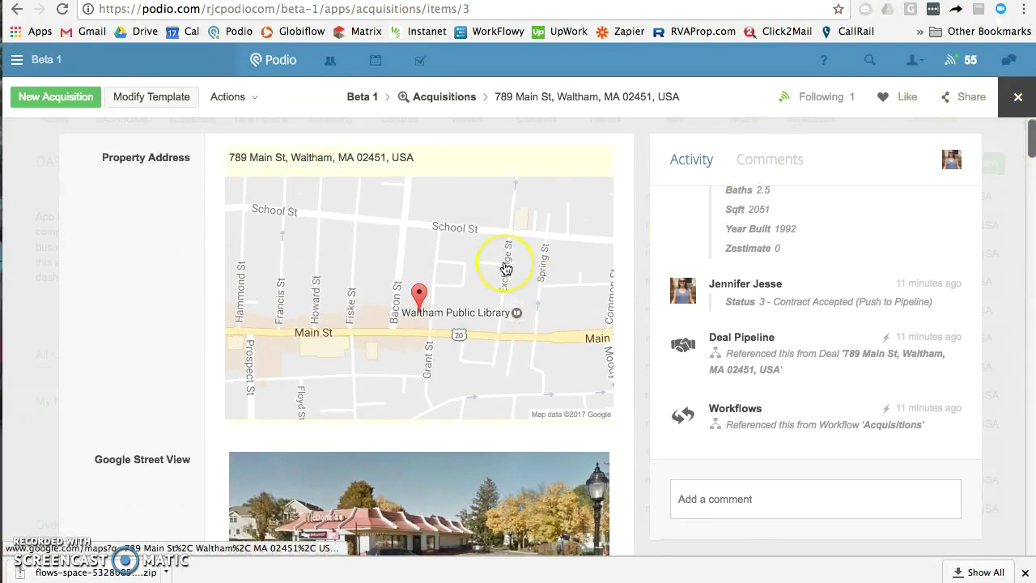
key("alt+Left")
key("alt+Left")
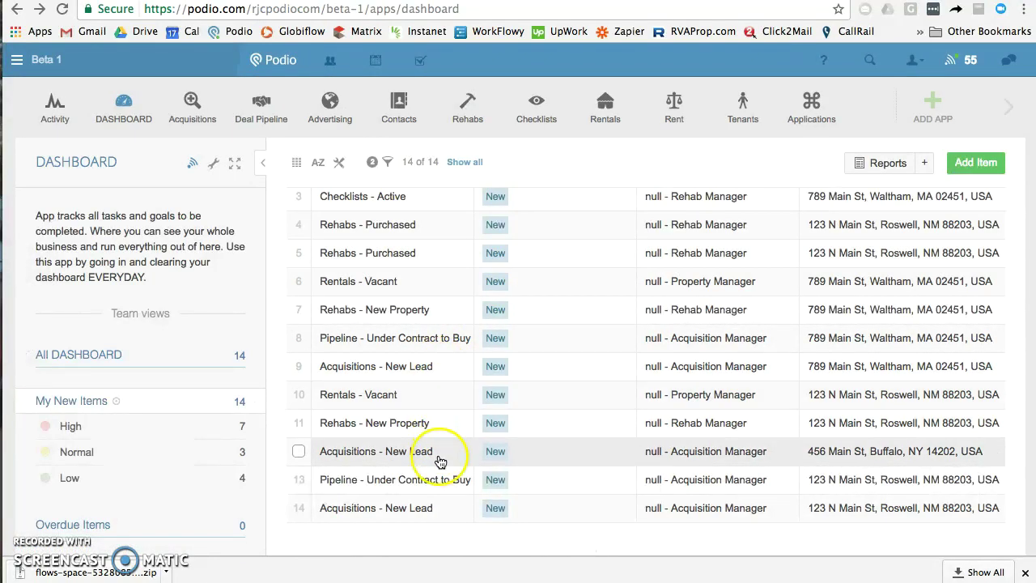
scroll(437, 457, "up", 3)
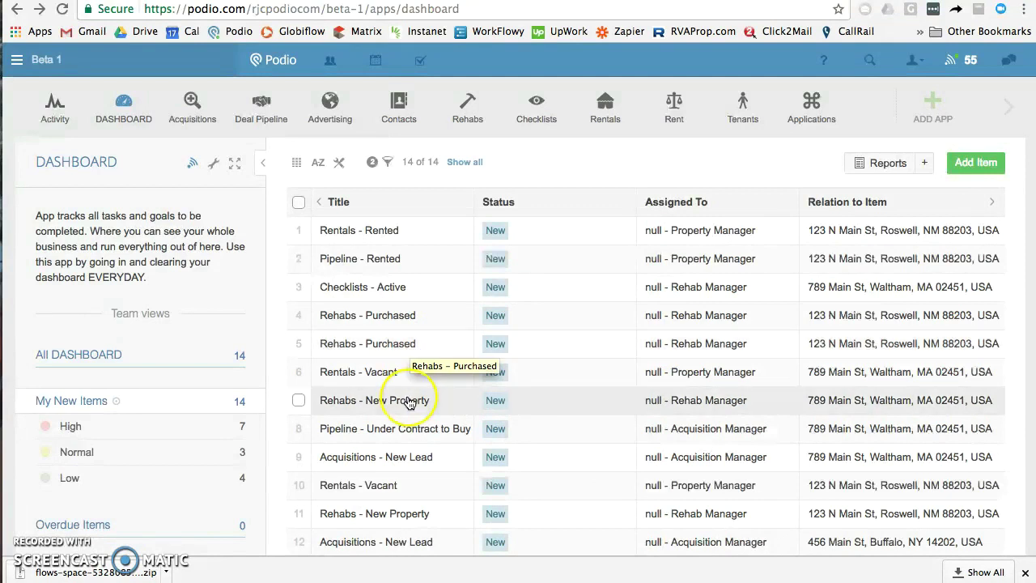
Step: Select all 14 dashboard items and start deleting them
scroll(409, 398, "down", 3)
scroll(408, 403, "up", 2)
scroll(409, 402, "up", 1)
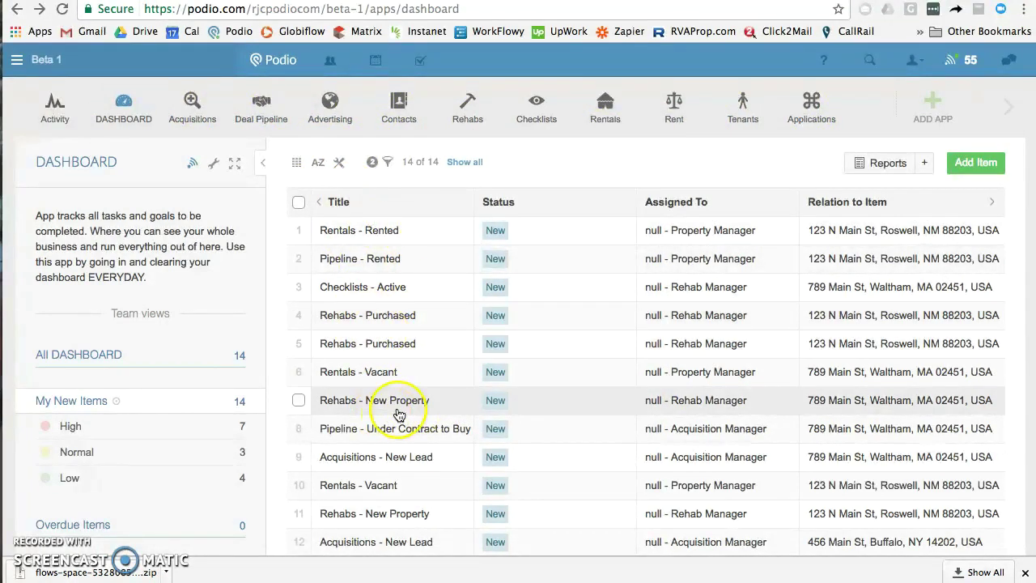
left_click(299, 202)
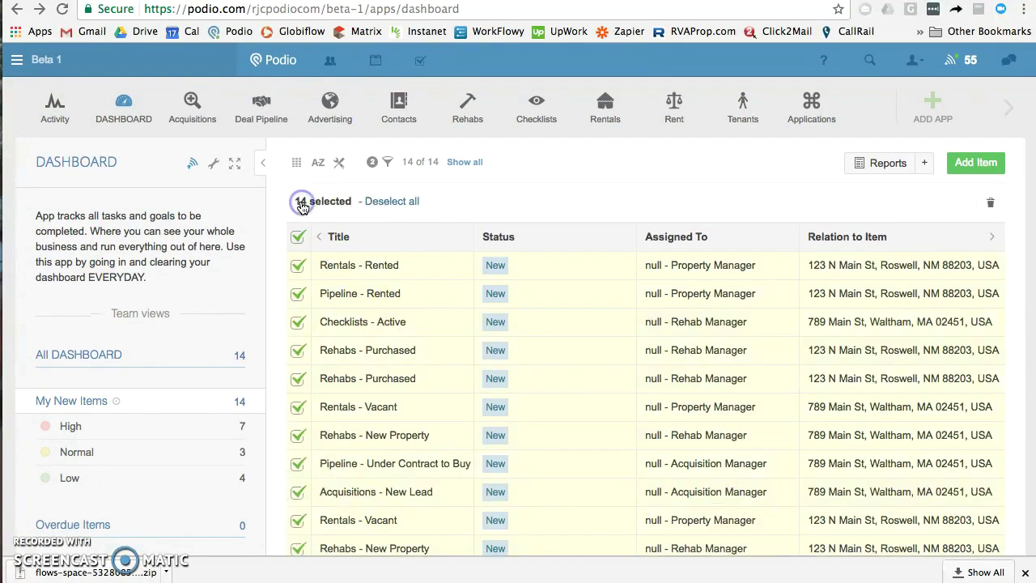
left_click(989, 203)
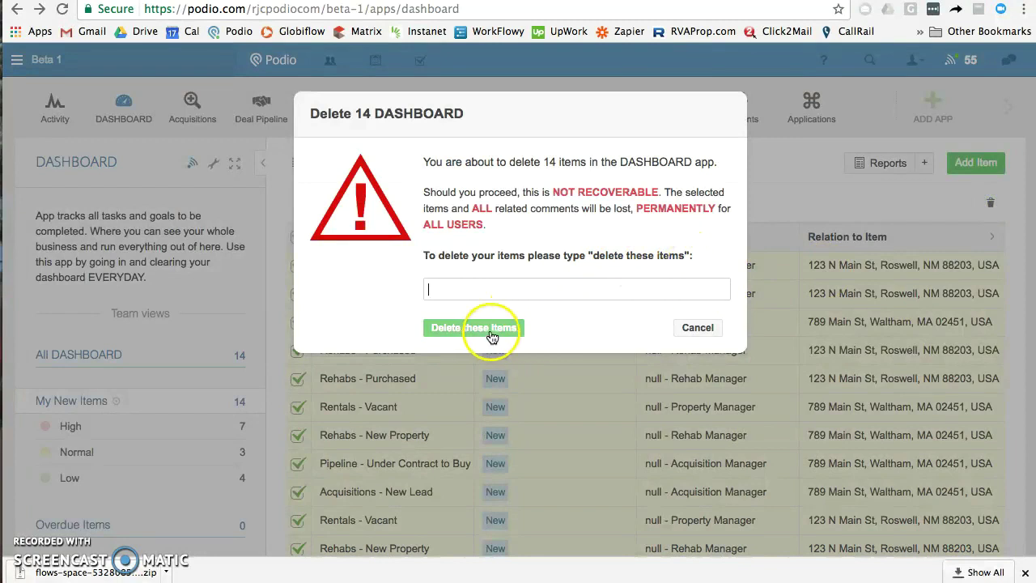
Step: Cancel the deletion and open an Acquisitions - New Lead task instead
left_click(697, 327)
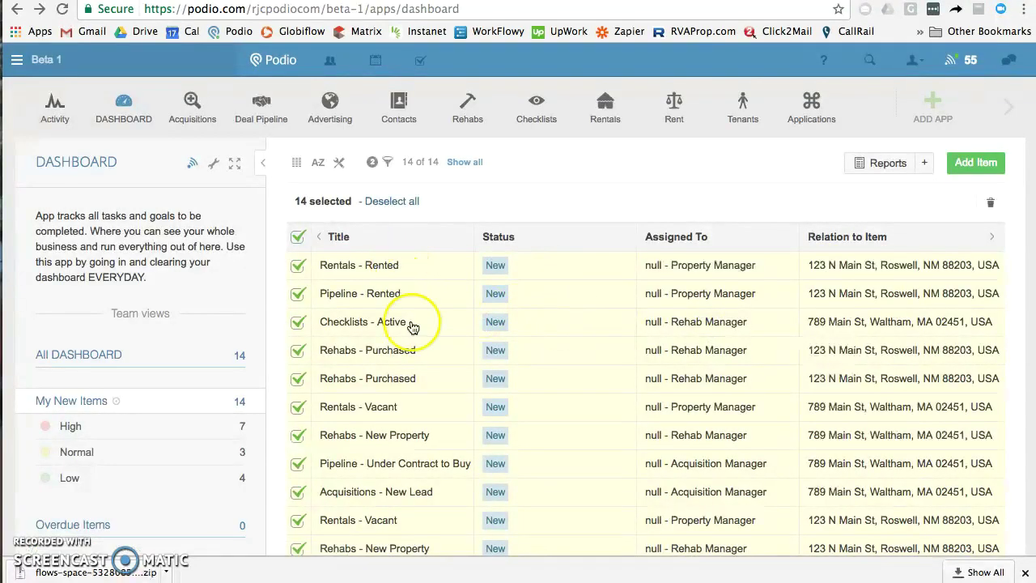
scroll(416, 357, "down", 5)
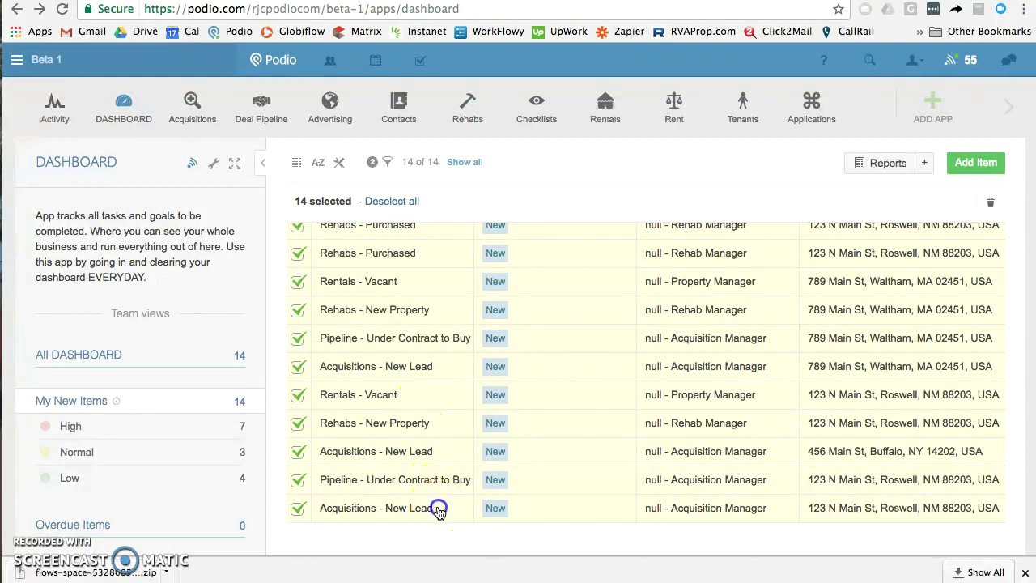
left_click(435, 507)
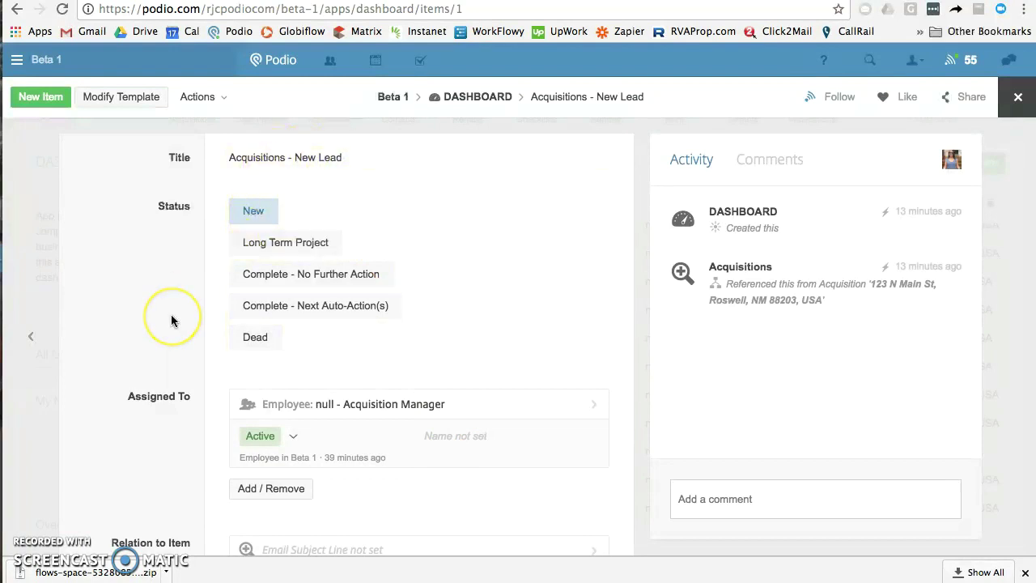
Step: Mark Acquisitions - New Lead as Complete - No Further Action and move to the next task
scroll(171, 314, "down", 1)
scroll(443, 360, "down", 4)
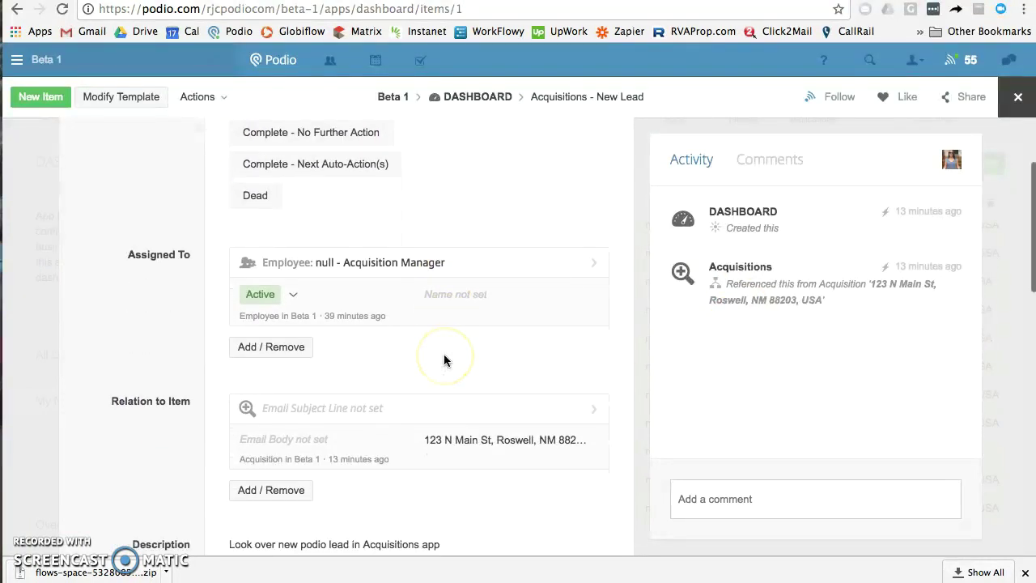
scroll(444, 358, "up", 5)
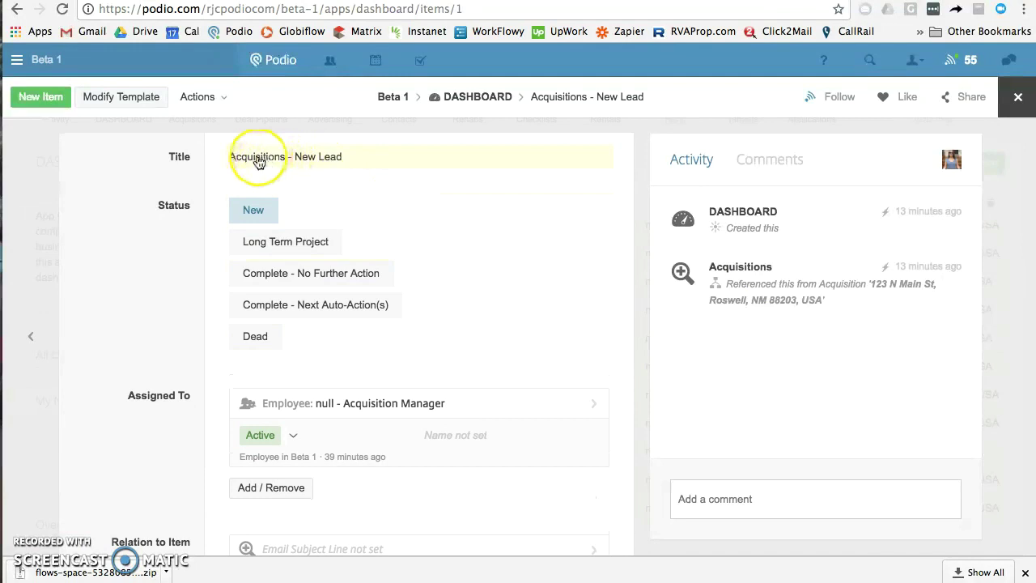
scroll(378, 413, "down", 1)
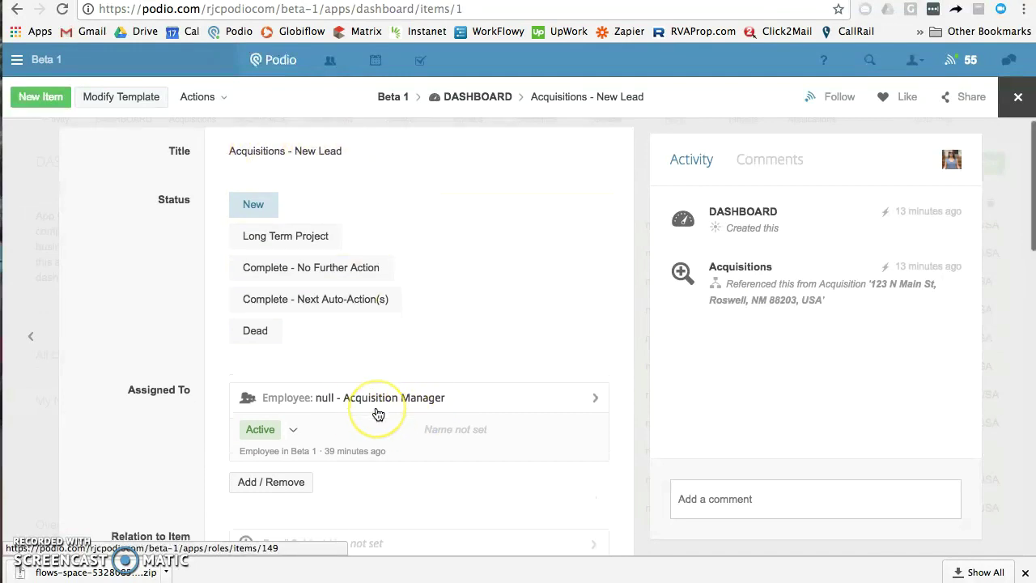
scroll(378, 414, "down", 5)
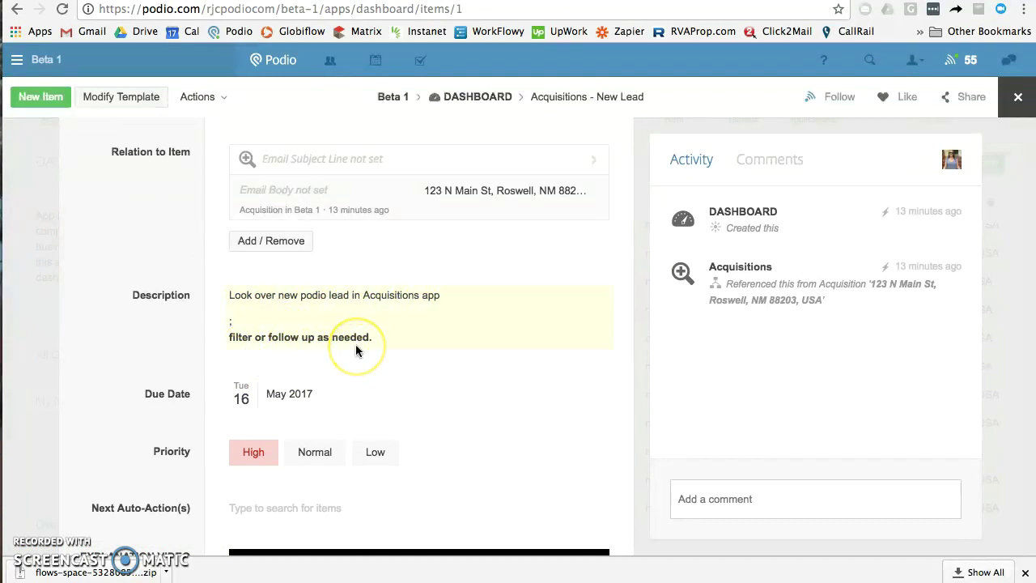
scroll(355, 344, "up", 2)
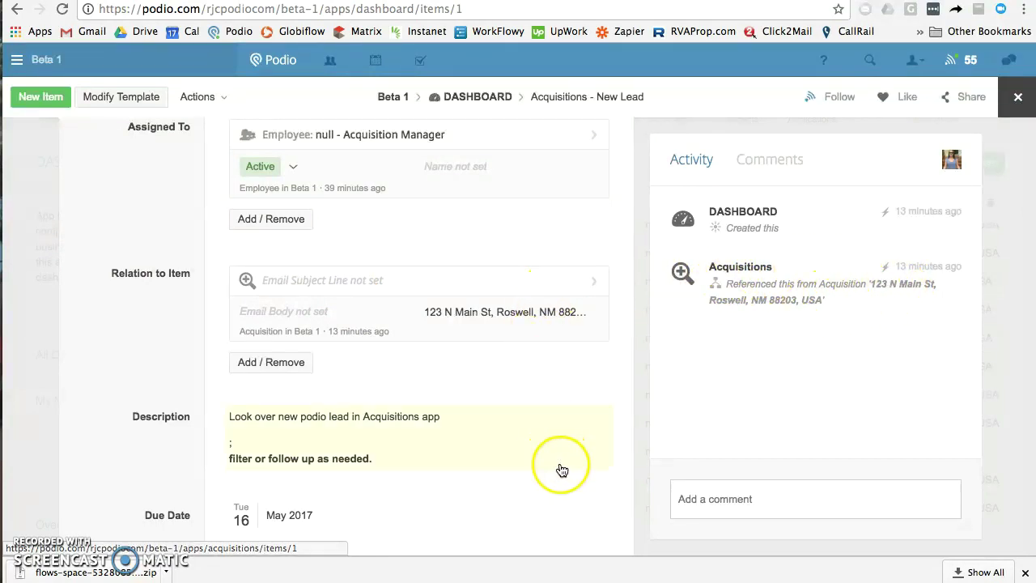
scroll(558, 470, "down", 5)
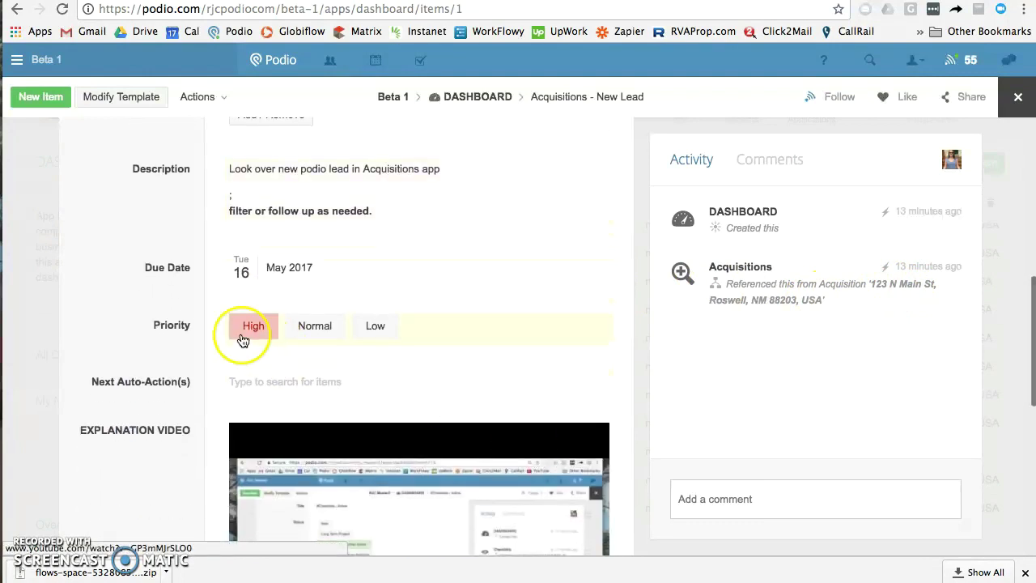
scroll(268, 287, "up", 5)
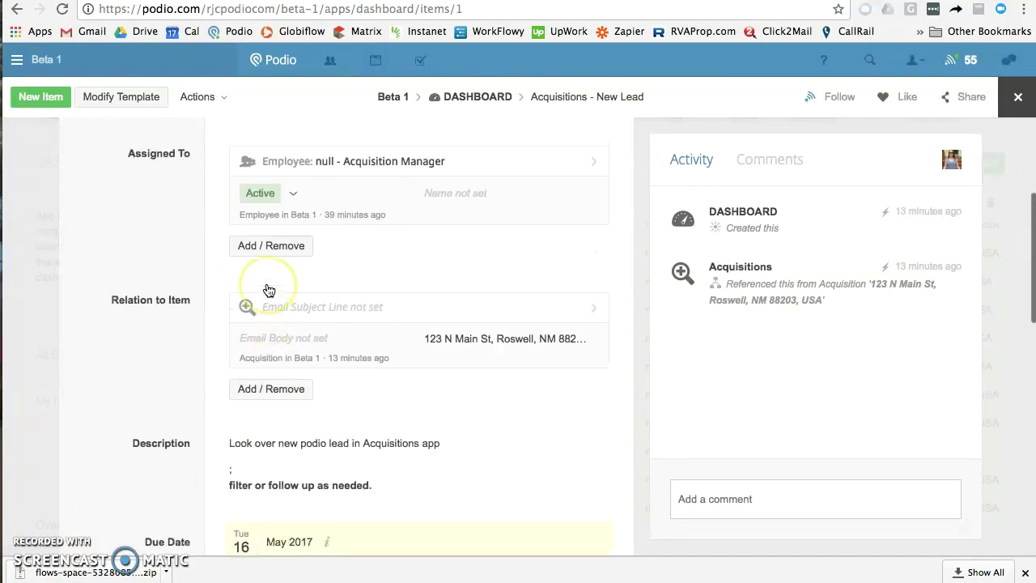
scroll(269, 290, "up", 5)
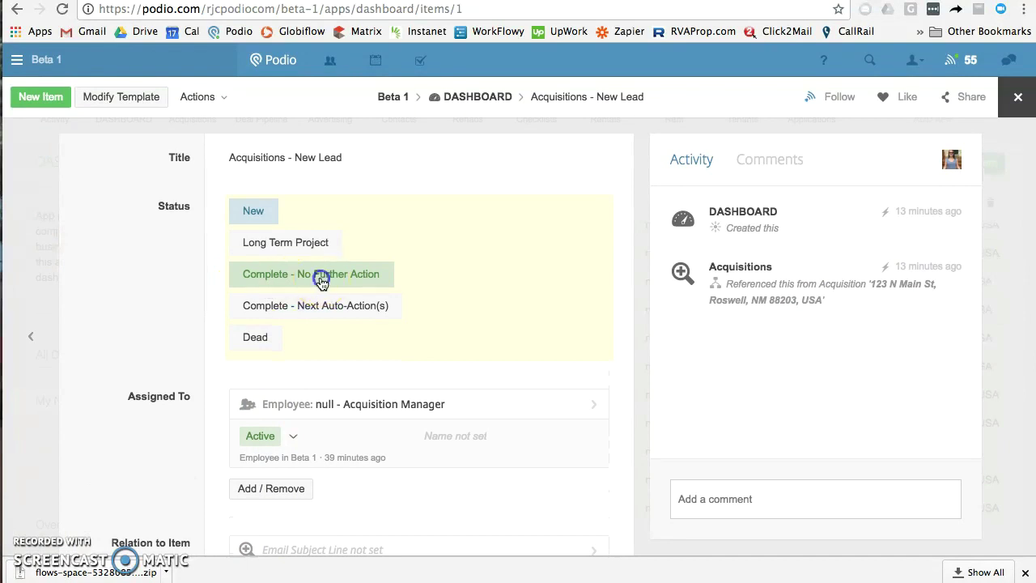
left_click(321, 280)
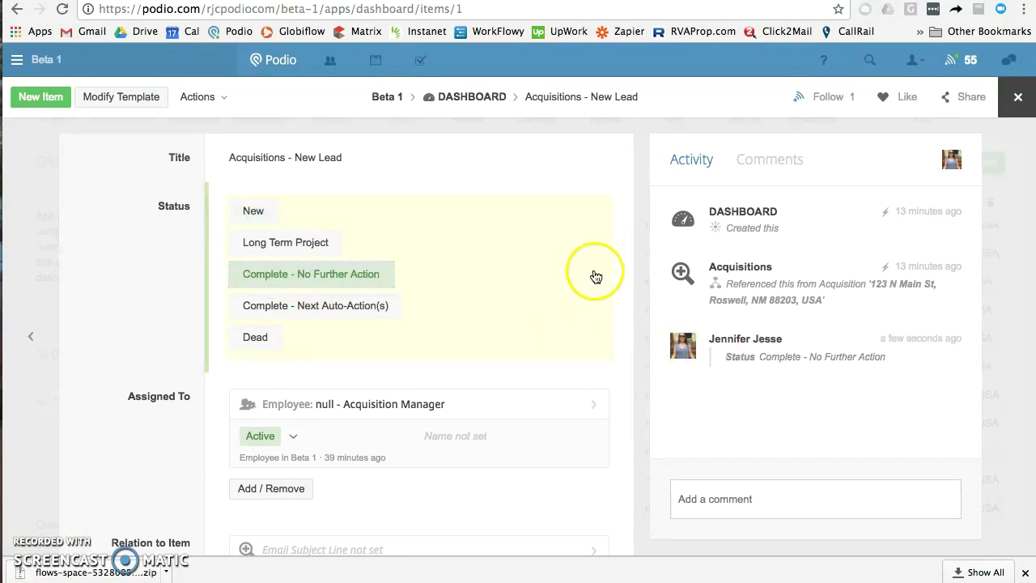
left_click(36, 338)
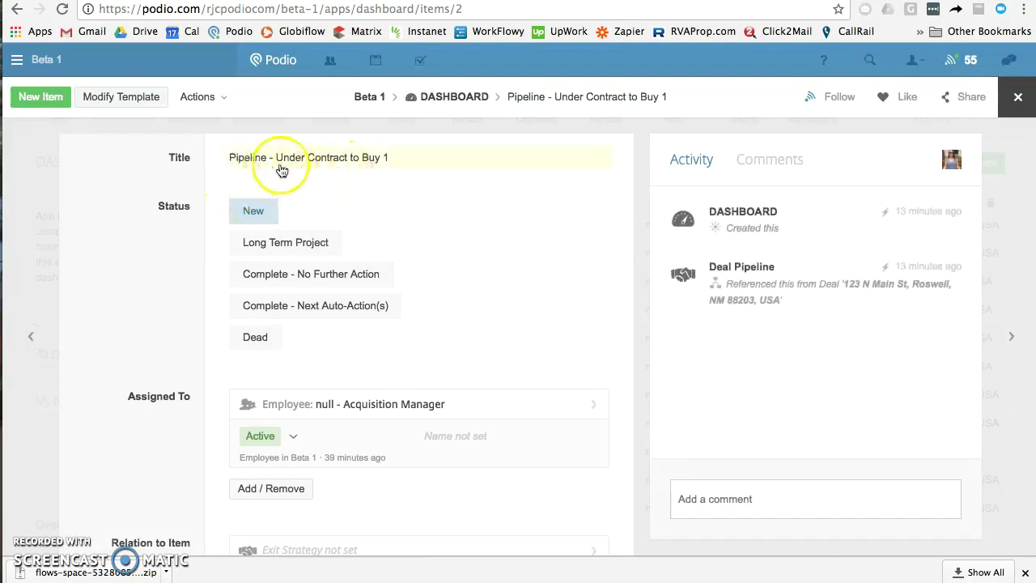
Step: Check the linked 123 N Main St, Roswell deal (5 - Rented), then return to the task
scroll(202, 348, "down", 1)
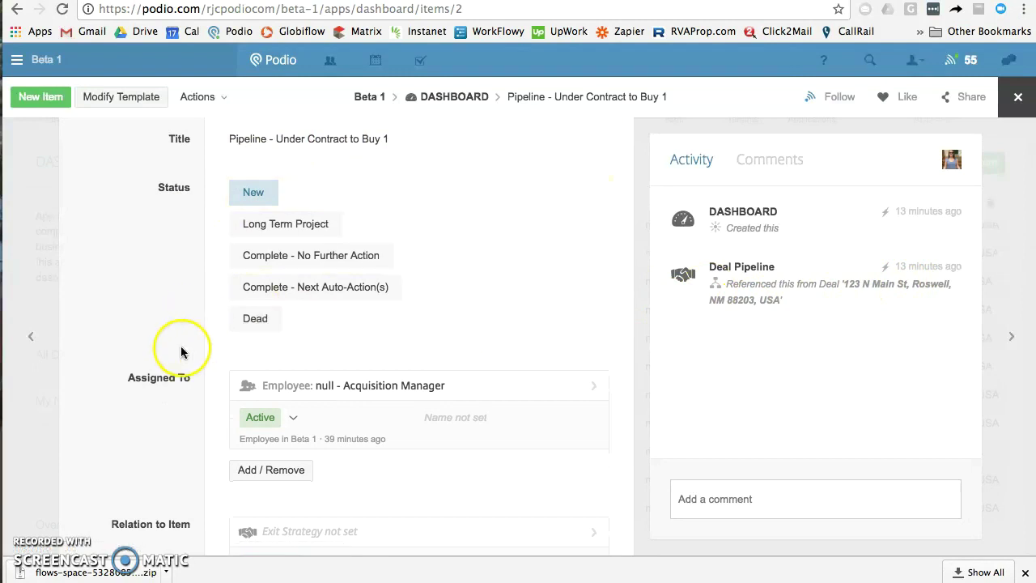
scroll(186, 349, "down", 5)
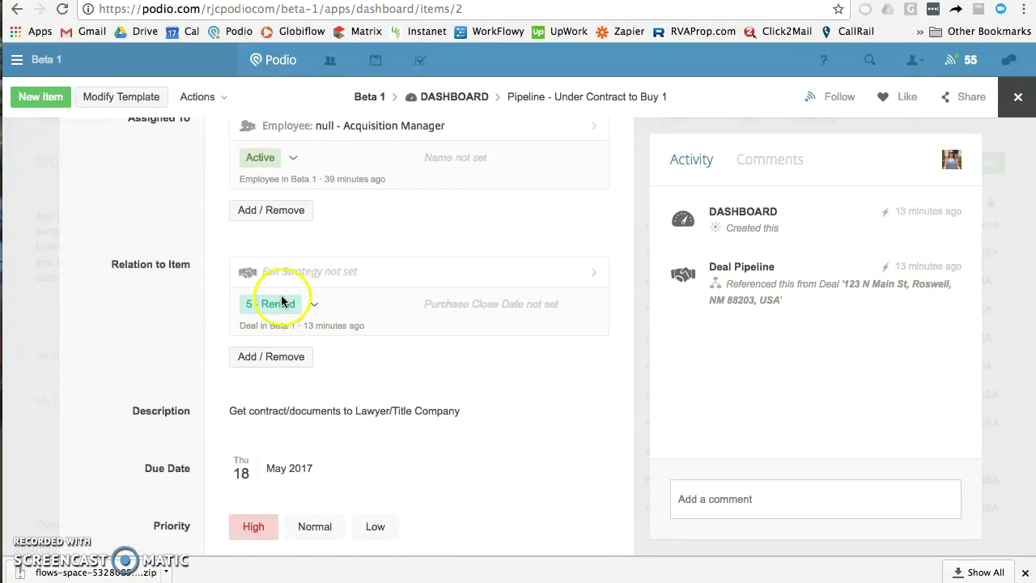
left_click(333, 278)
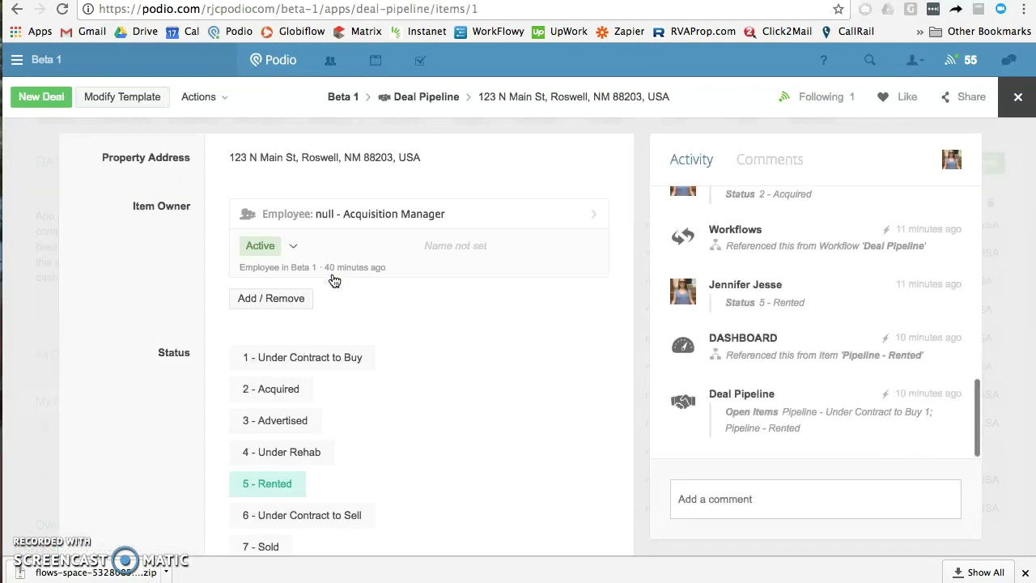
scroll(172, 424, "down", 1)
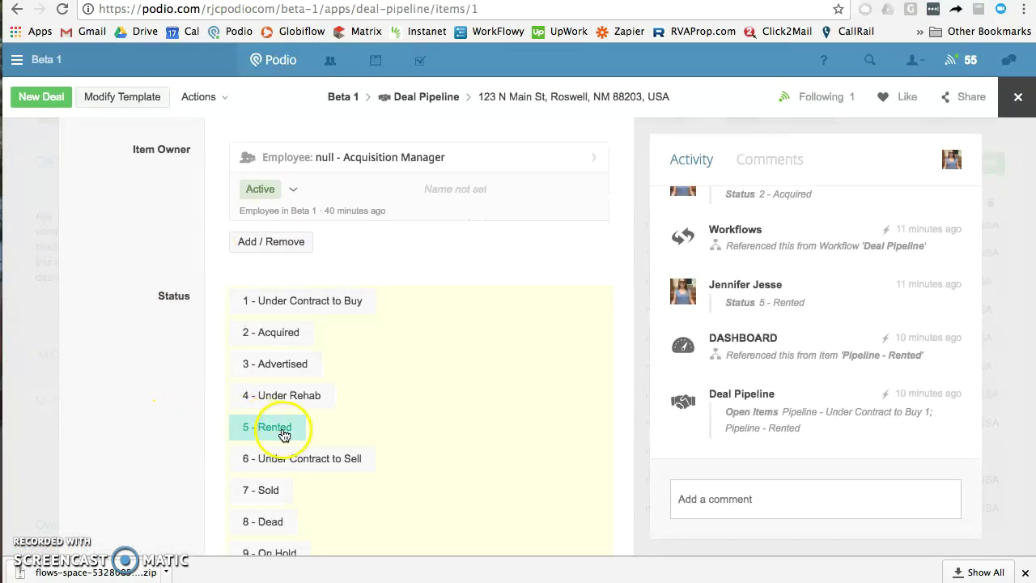
scroll(169, 430, "up", 1)
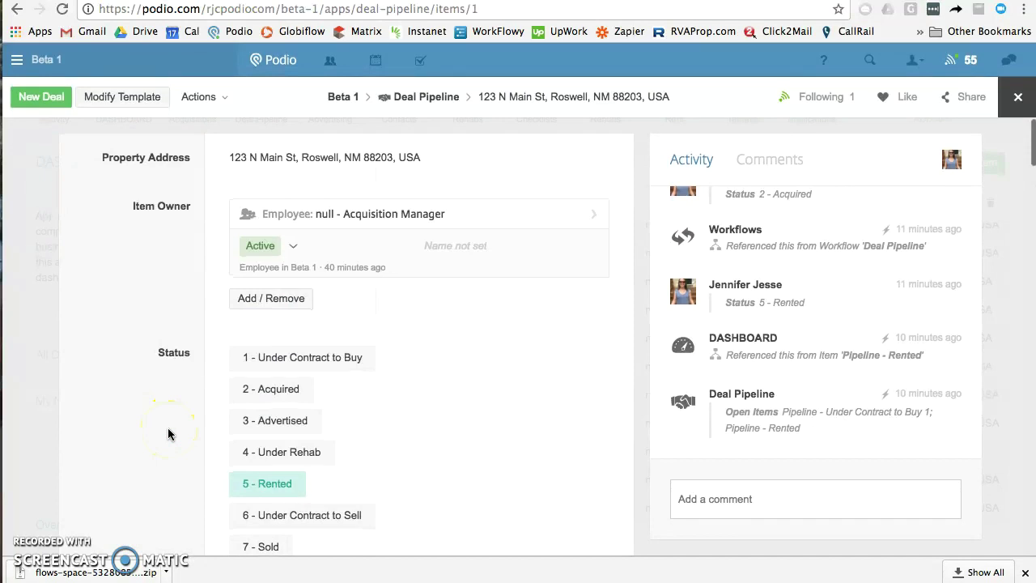
left_click(167, 435)
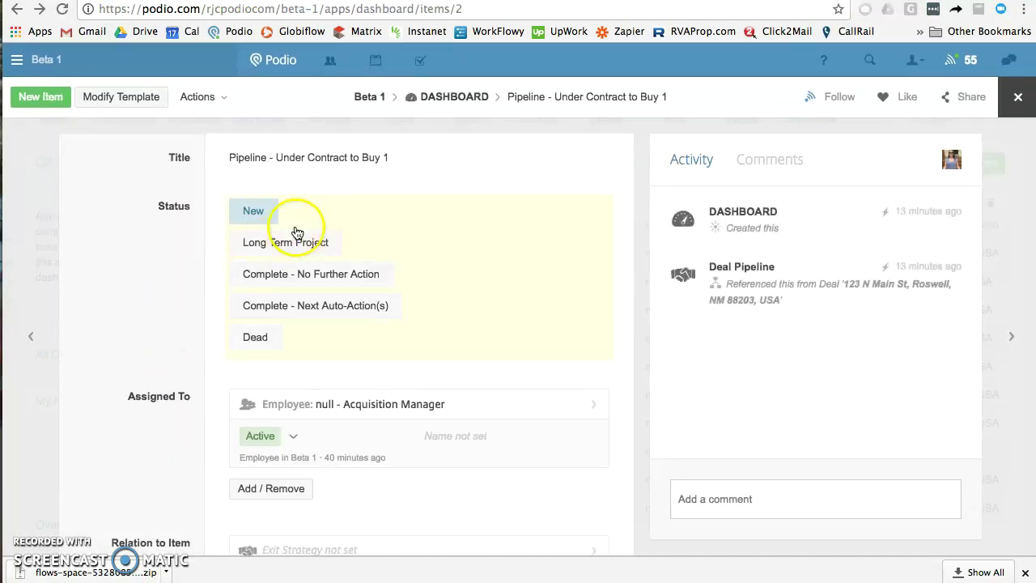
Step: Set Pipeline - Under Contract to Buy 1 to Complete - Next Auto-Action(s) and close it
scroll(146, 364, "down", 6)
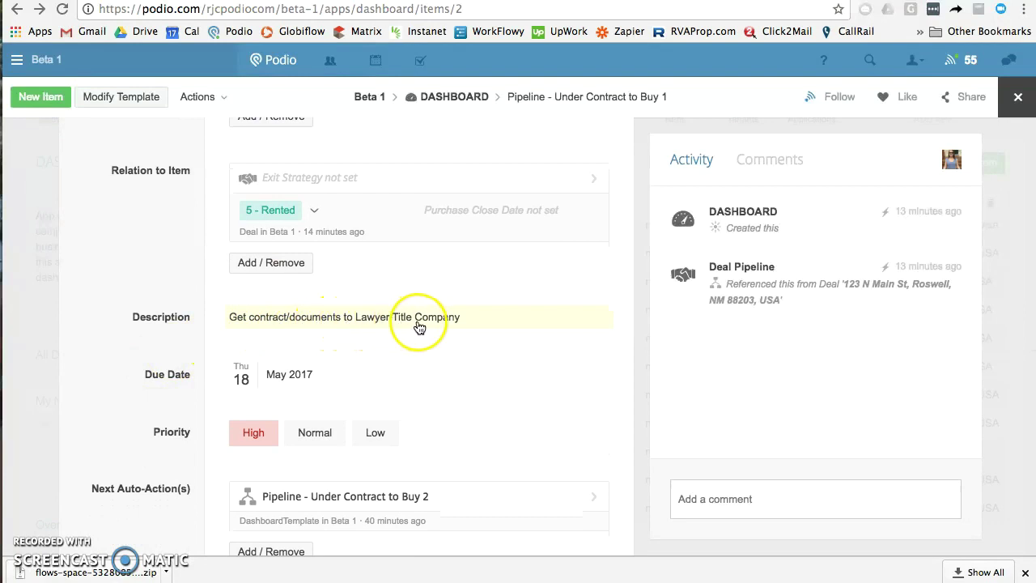
scroll(139, 348, "down", 1)
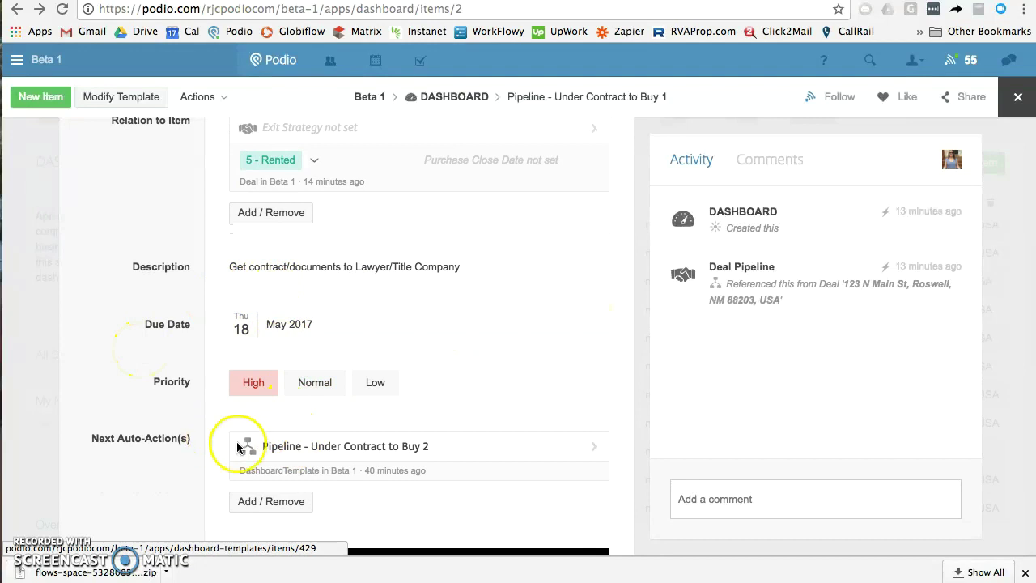
scroll(194, 324, "up", 5)
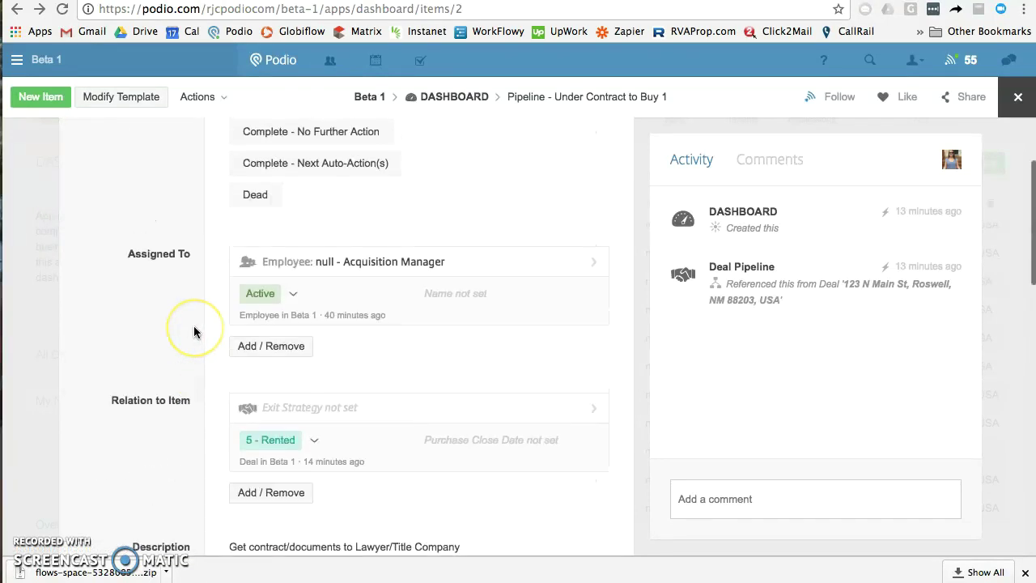
scroll(194, 332, "up", 1)
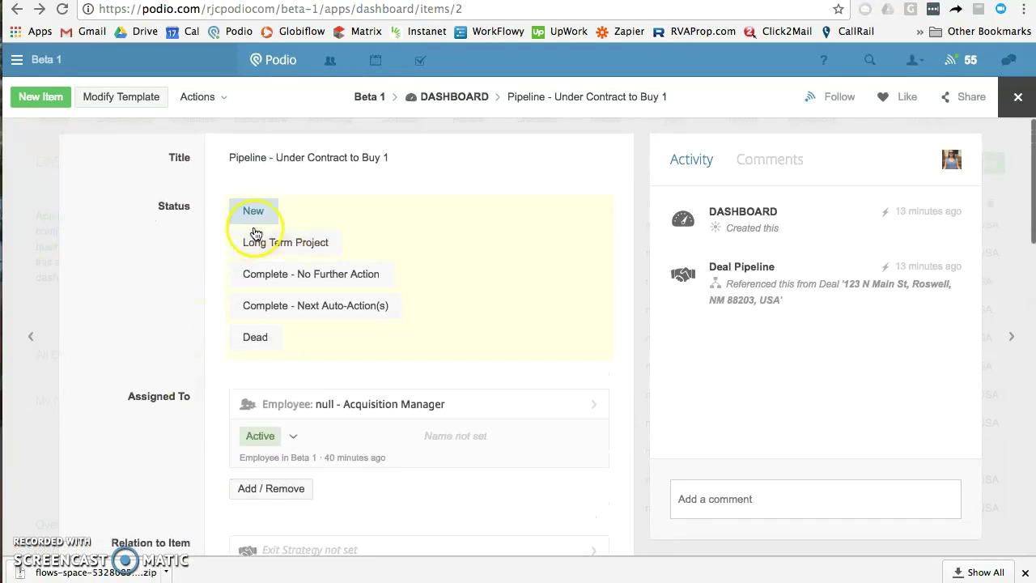
left_click(312, 304)
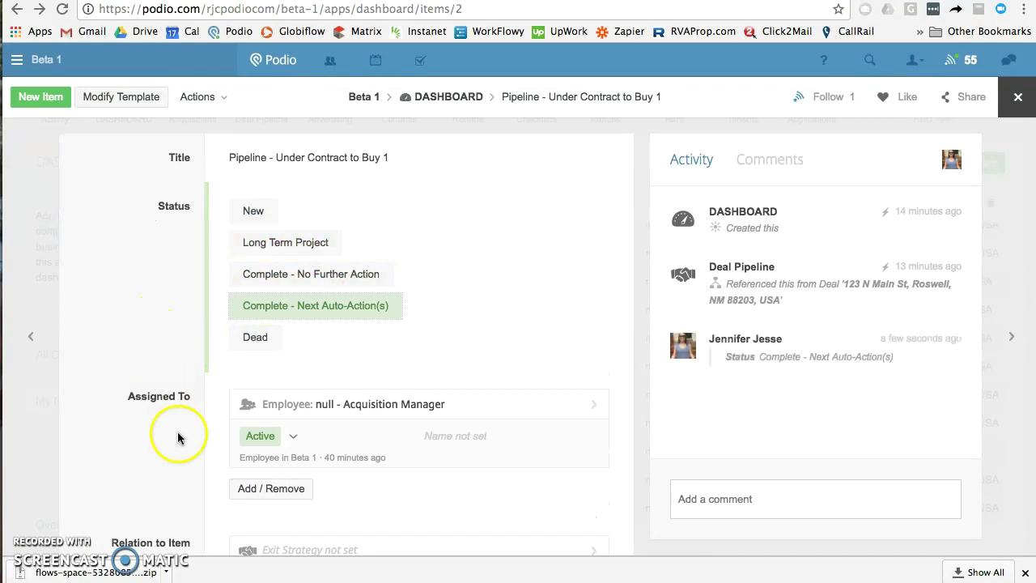
scroll(177, 437, "down", 2)
scroll(178, 435, "down", 3)
scroll(316, 401, "down", 4)
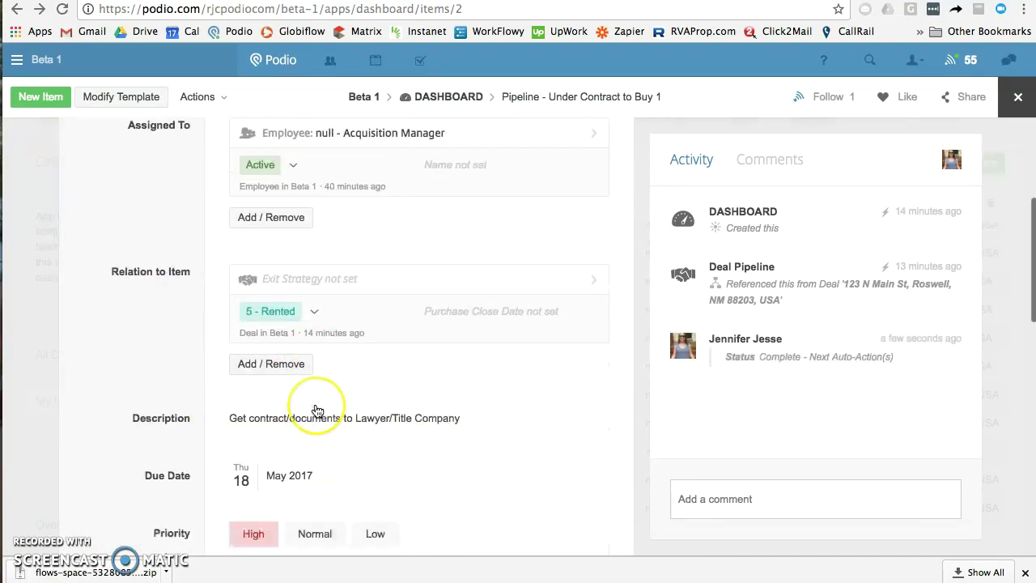
scroll(324, 408, "down", 2)
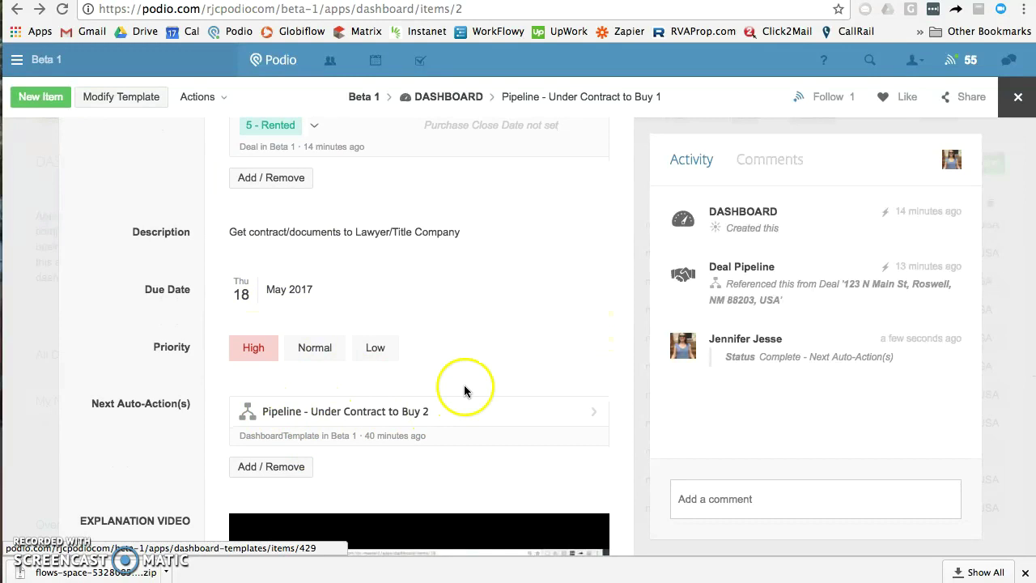
left_click(1018, 96)
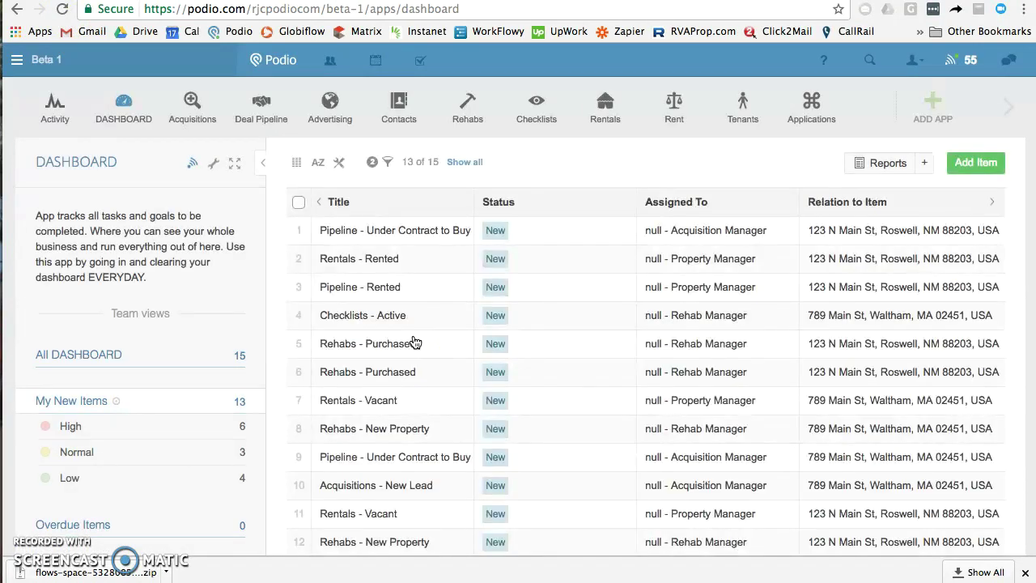
Step: Review the auto-created Pipeline - Under Contract to Buy 2 task, then close it
left_click(429, 232)
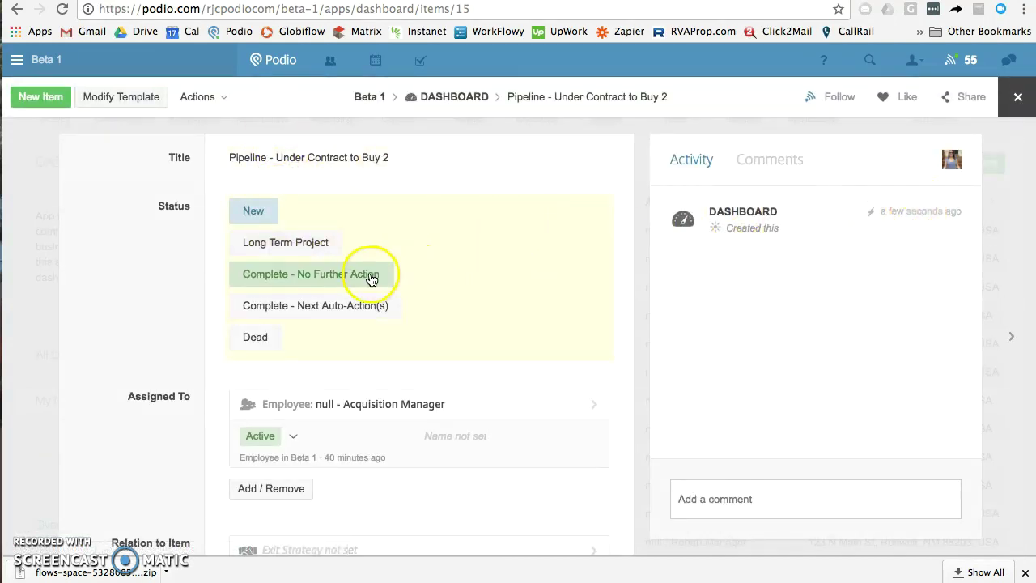
scroll(163, 348, "down", 6)
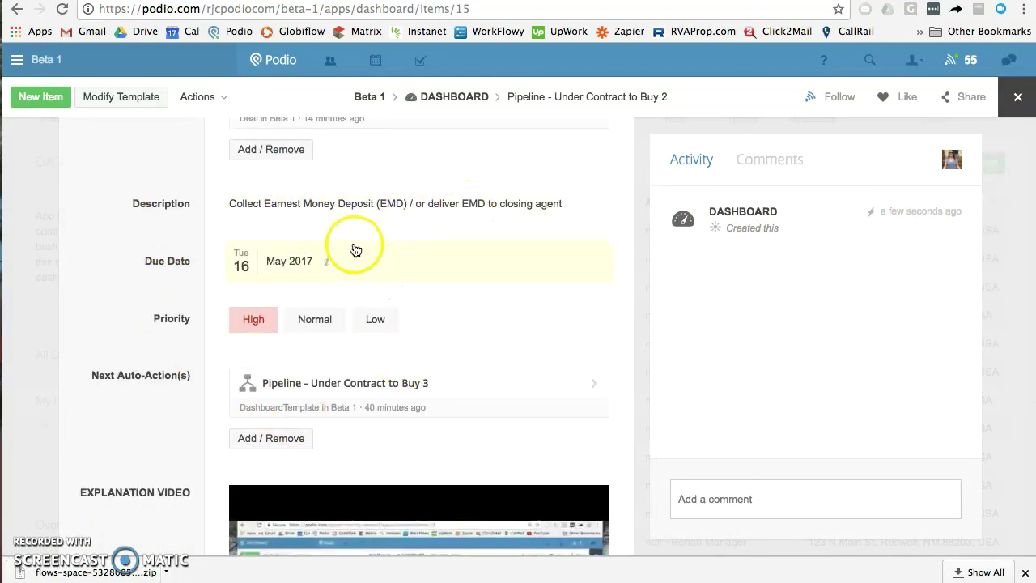
scroll(316, 231, "up", 5)
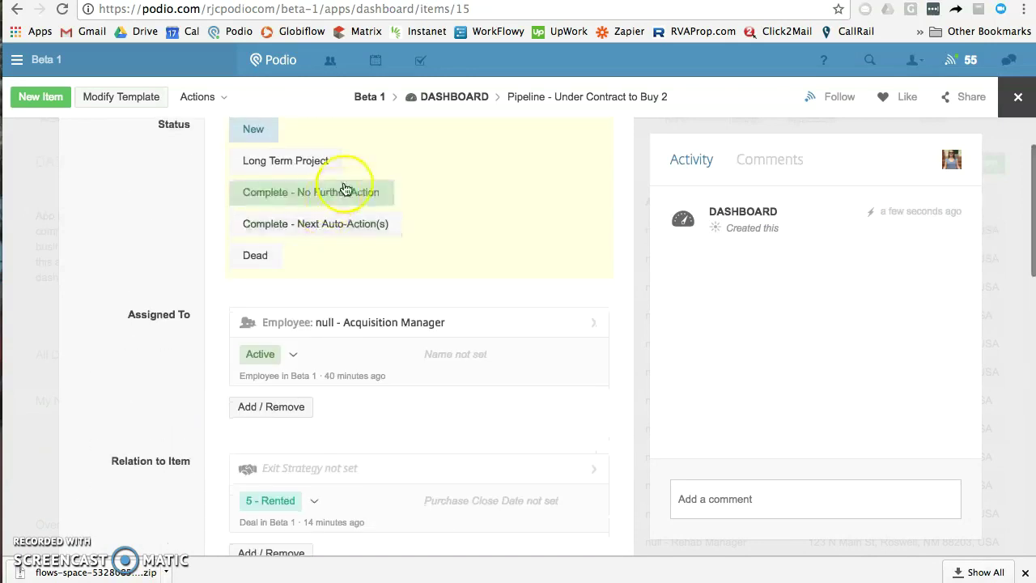
scroll(381, 266, "down", 5)
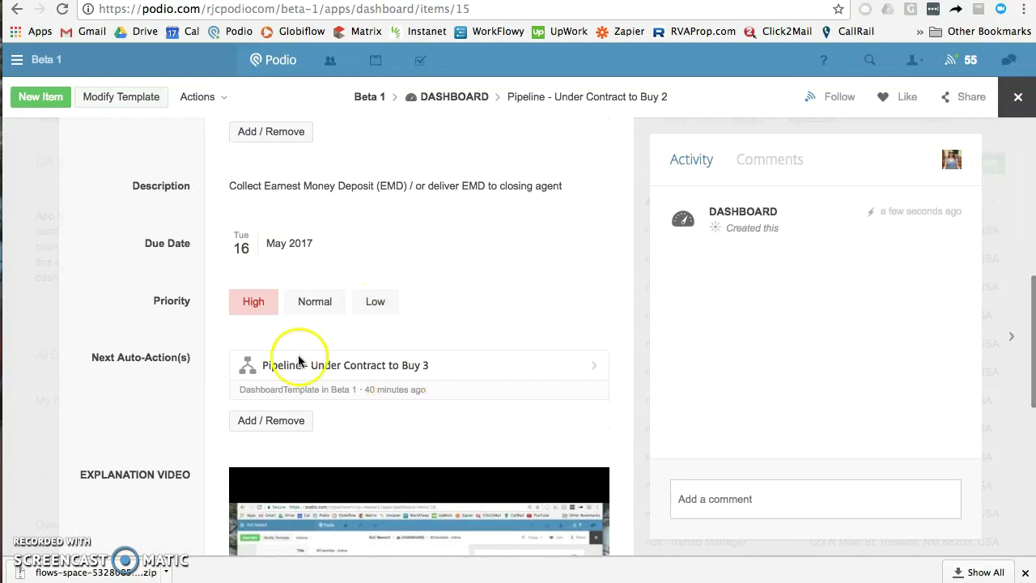
scroll(451, 294, "up", 3)
scroll(453, 294, "up", 3)
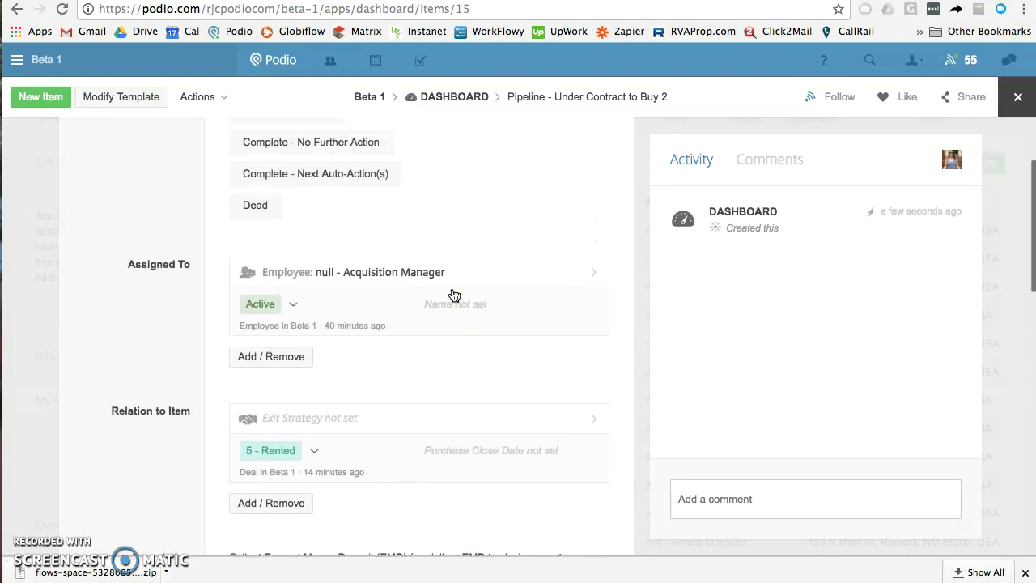
left_click(1019, 98)
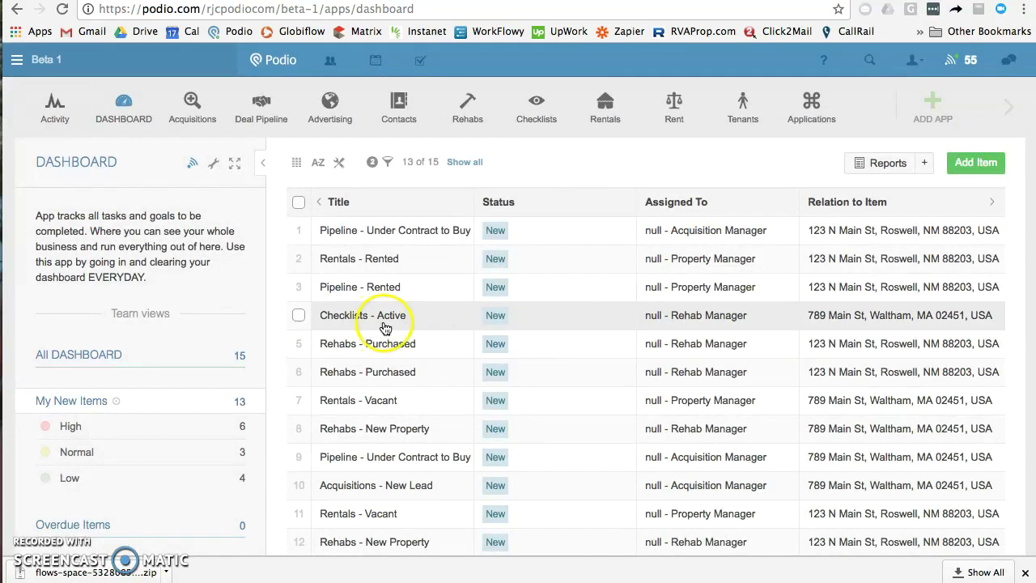
Step: Reload the DASHBOARD list, select all 13 tasks and permanently delete them
left_click(124, 105)
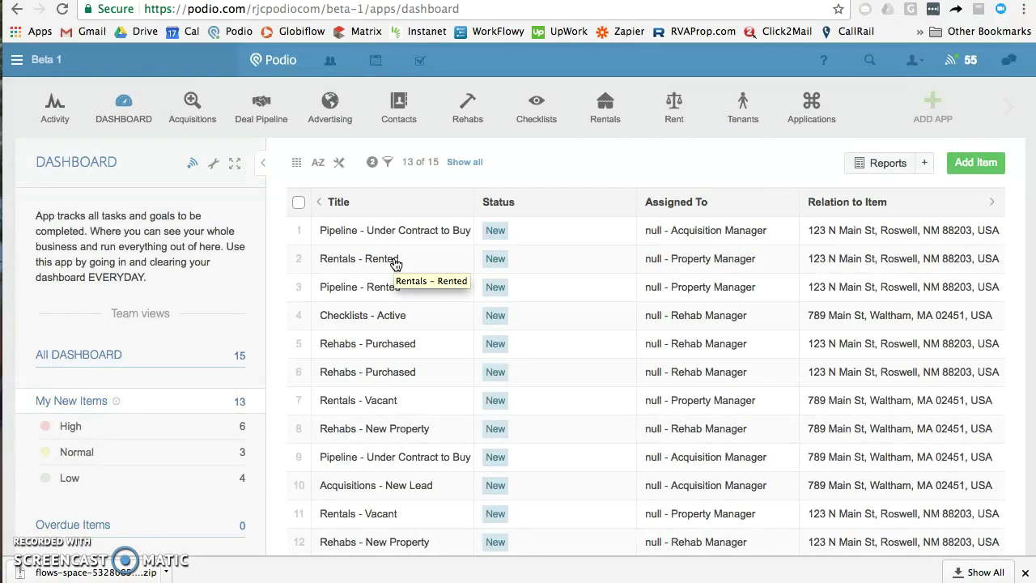
left_click(298, 202)
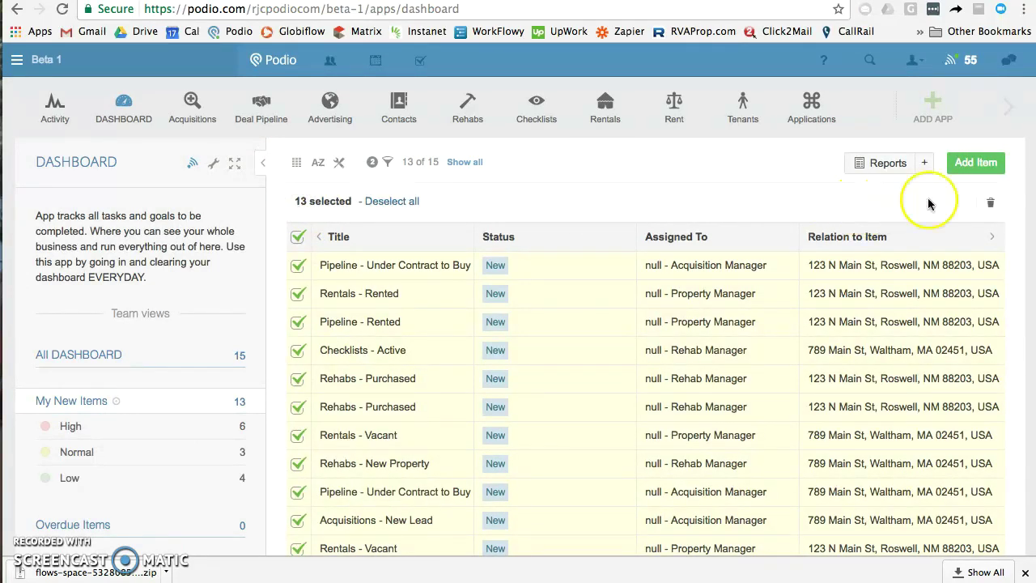
left_click(990, 202)
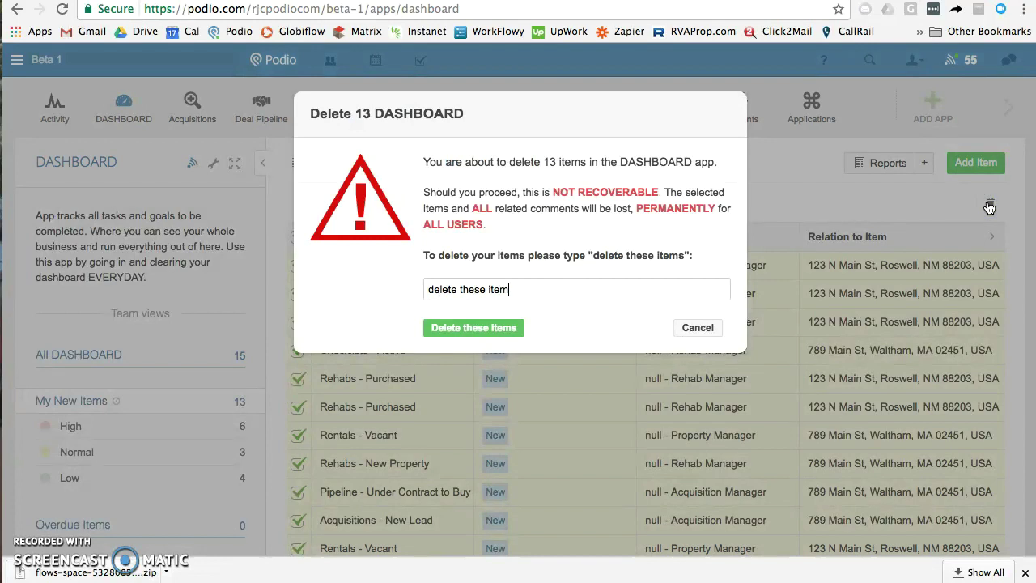
left_click(515, 328)
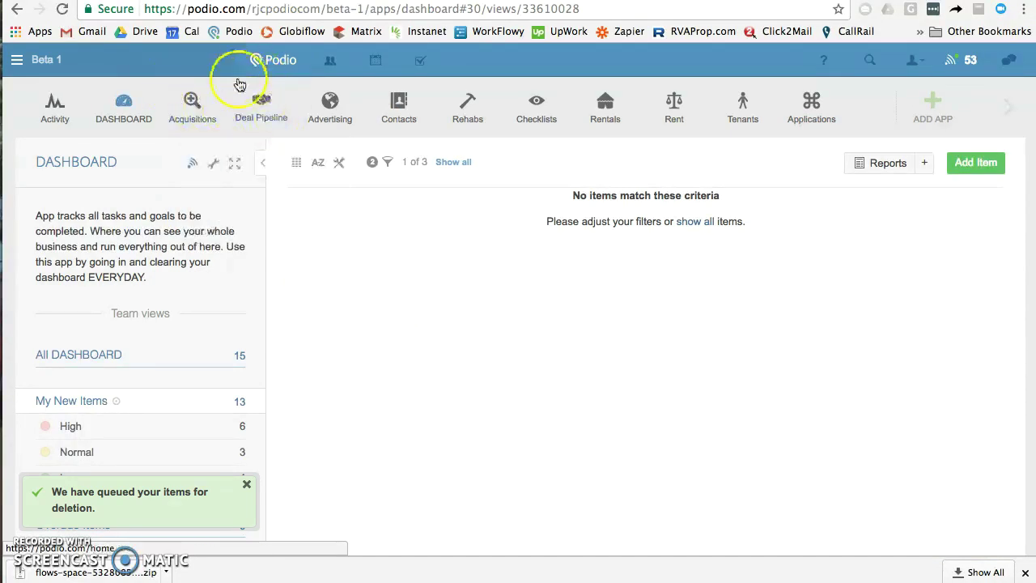
mouse_move(467, 104)
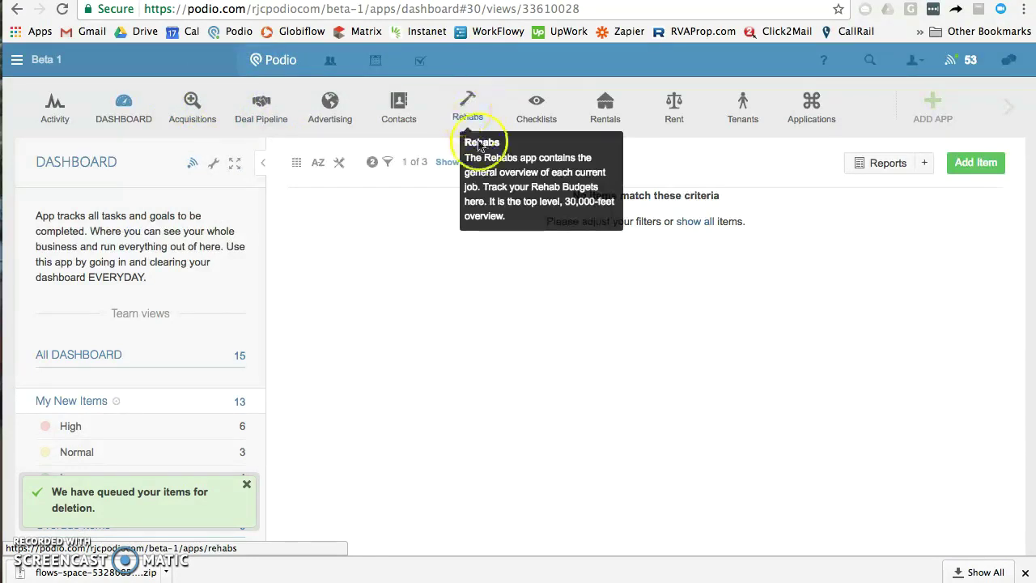
mouse_move(603, 112)
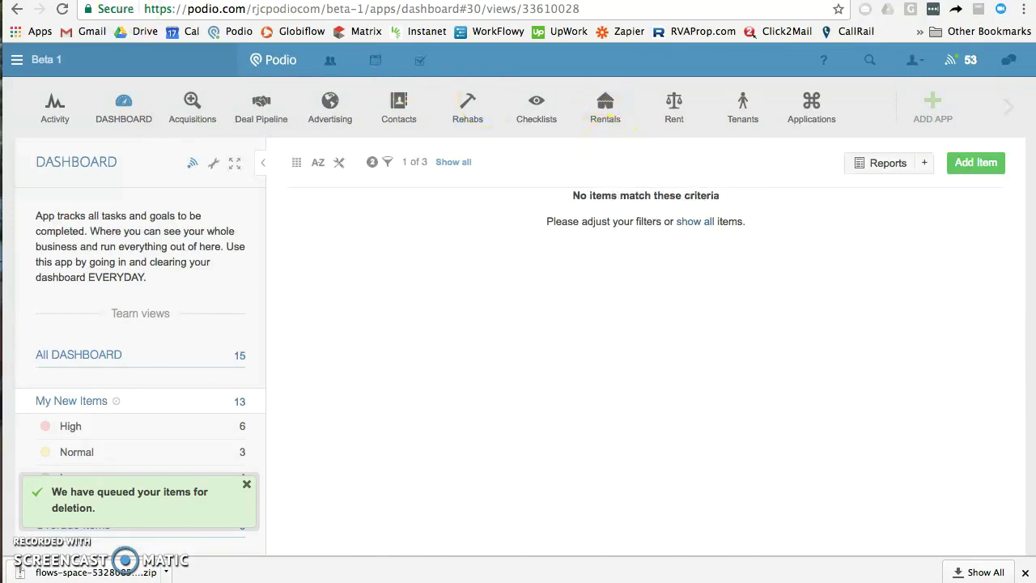
left_click(466, 100)
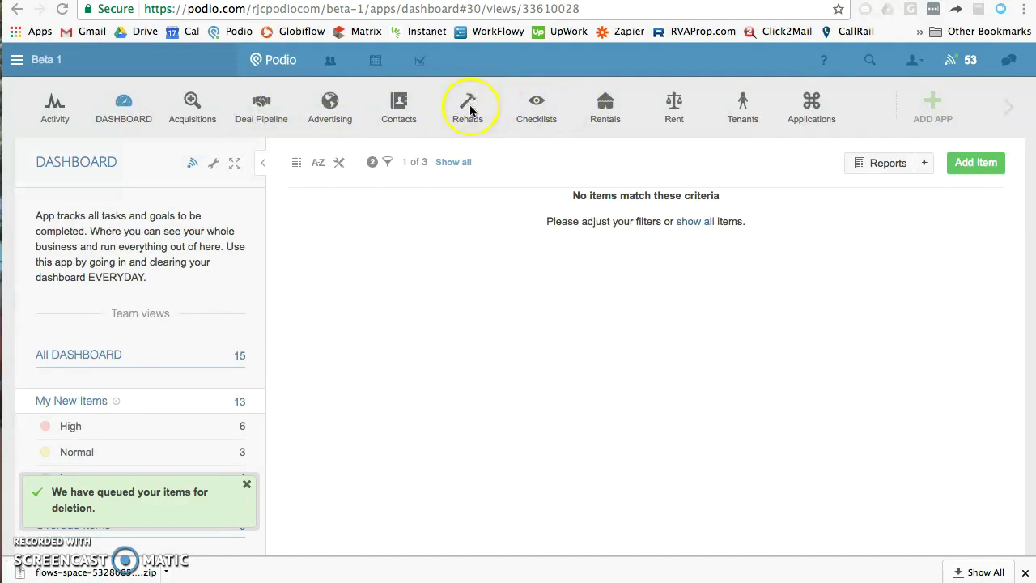
left_click(608, 108)
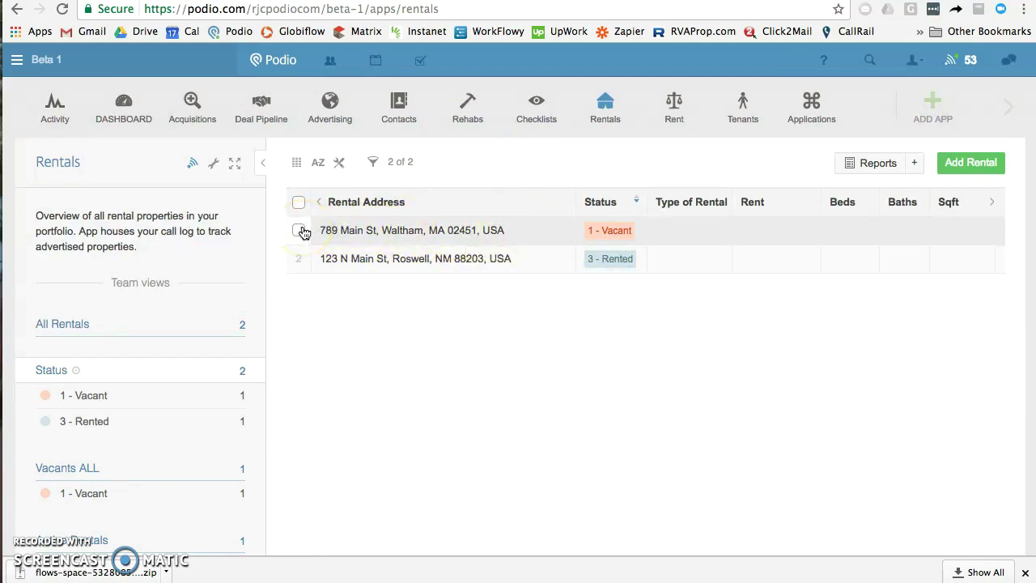
left_click(491, 232)
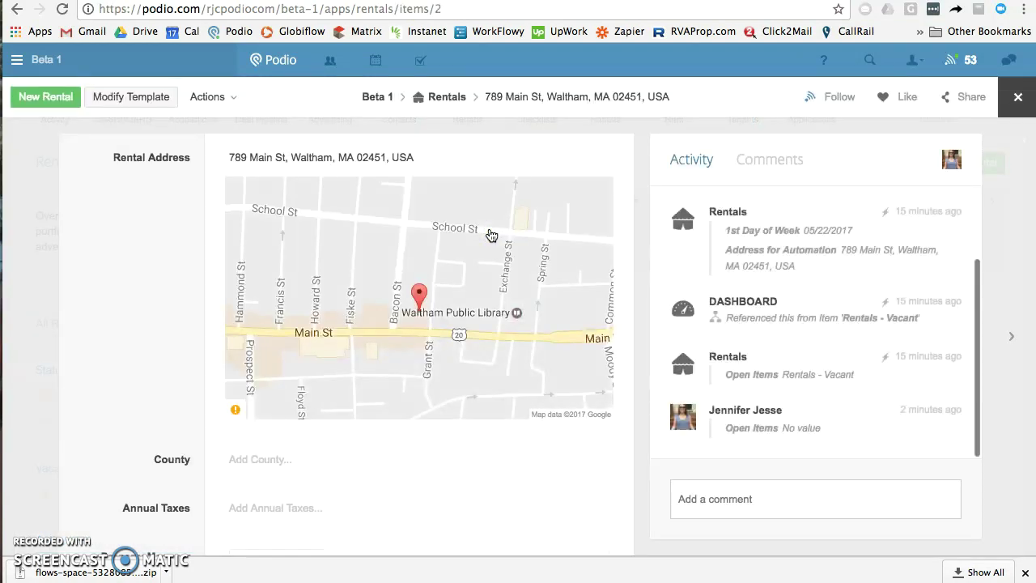
left_click(157, 360)
scroll(156, 366, "down", 10)
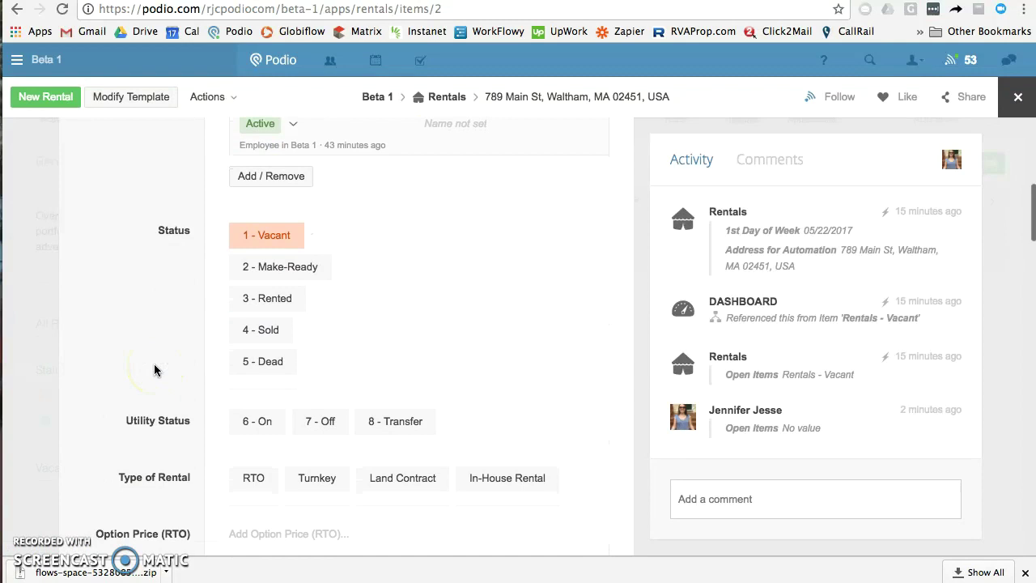
left_click(241, 369)
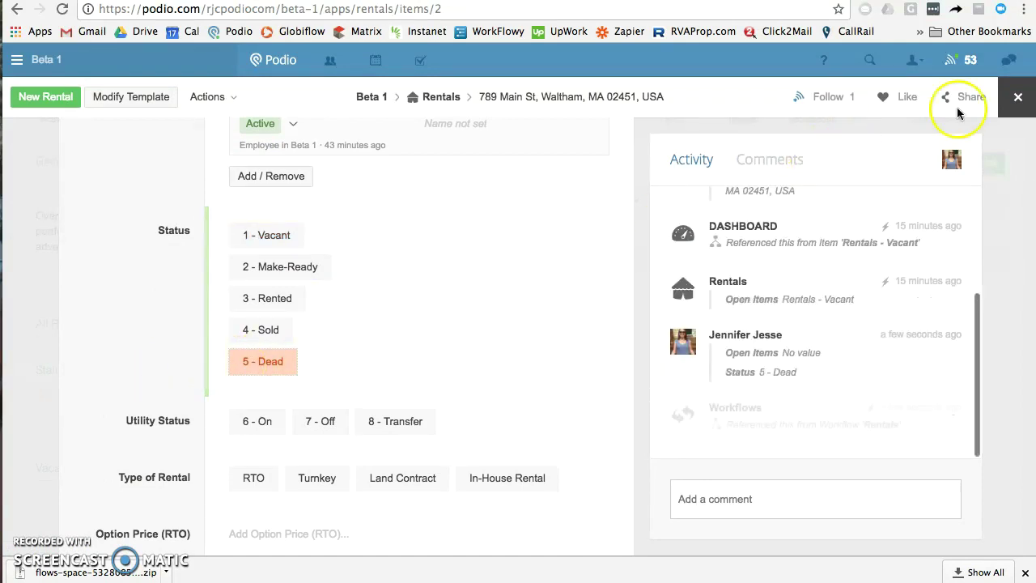
left_click(1016, 98)
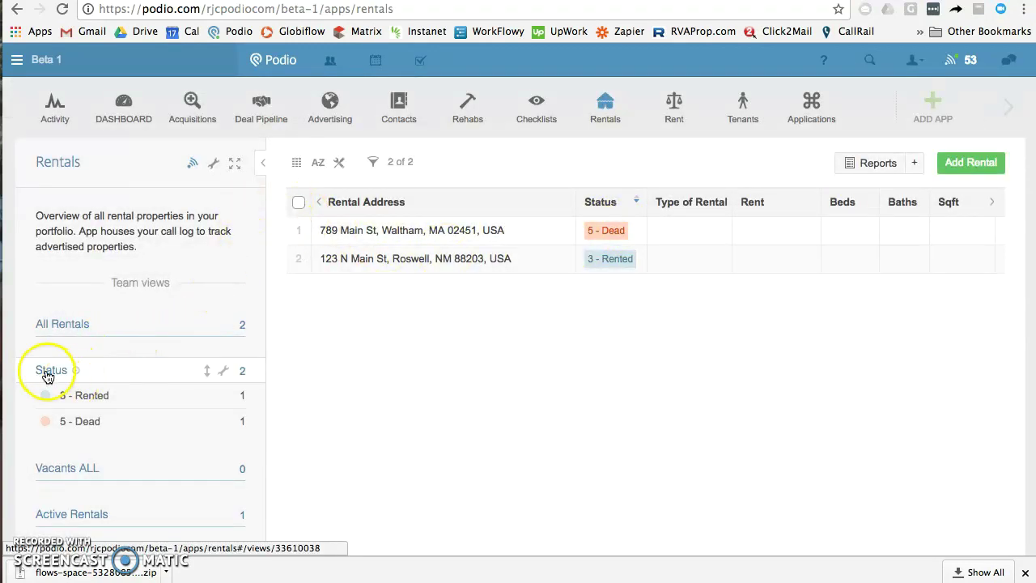
left_click(88, 515)
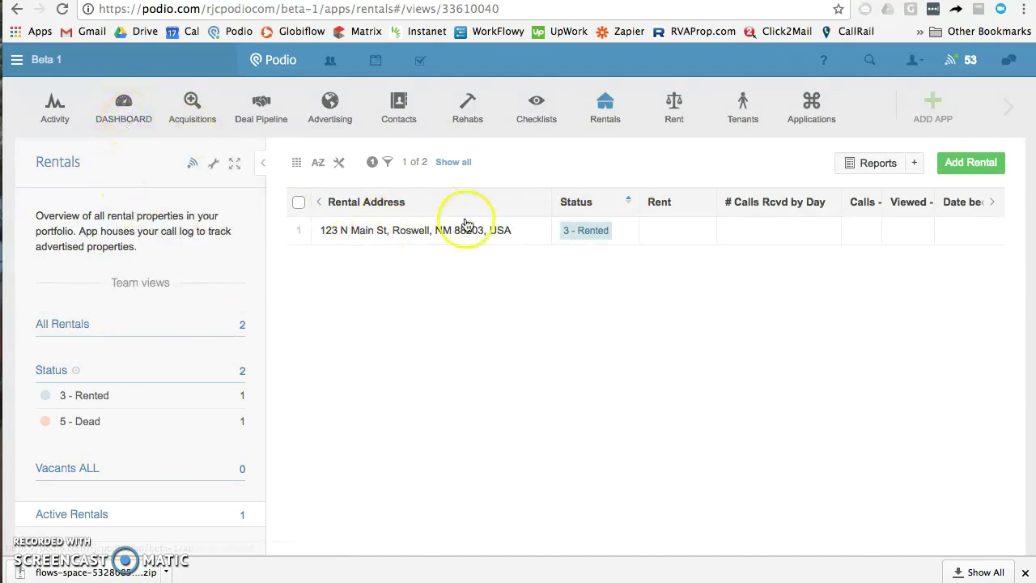
left_click(128, 107)
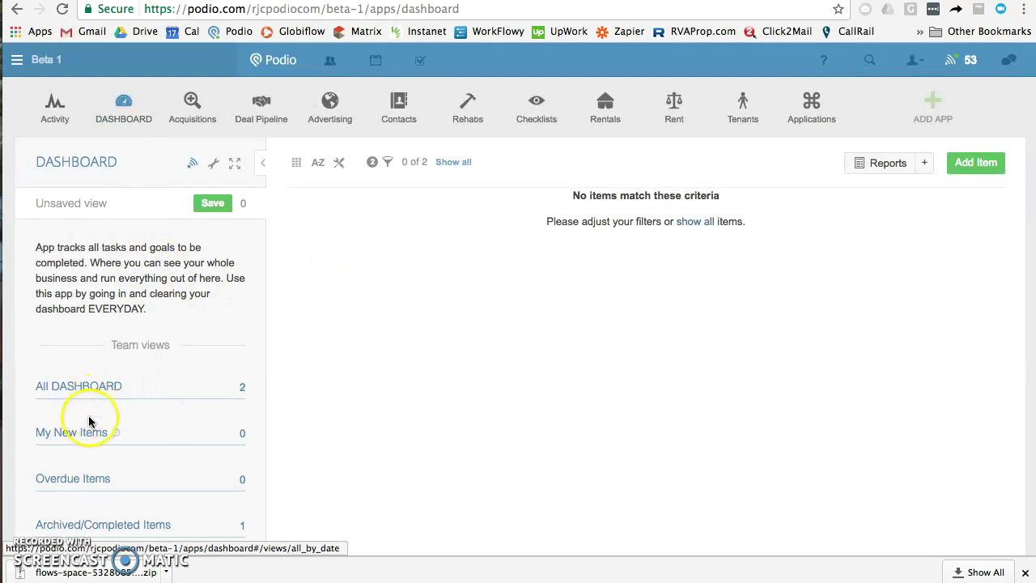
left_click(85, 388)
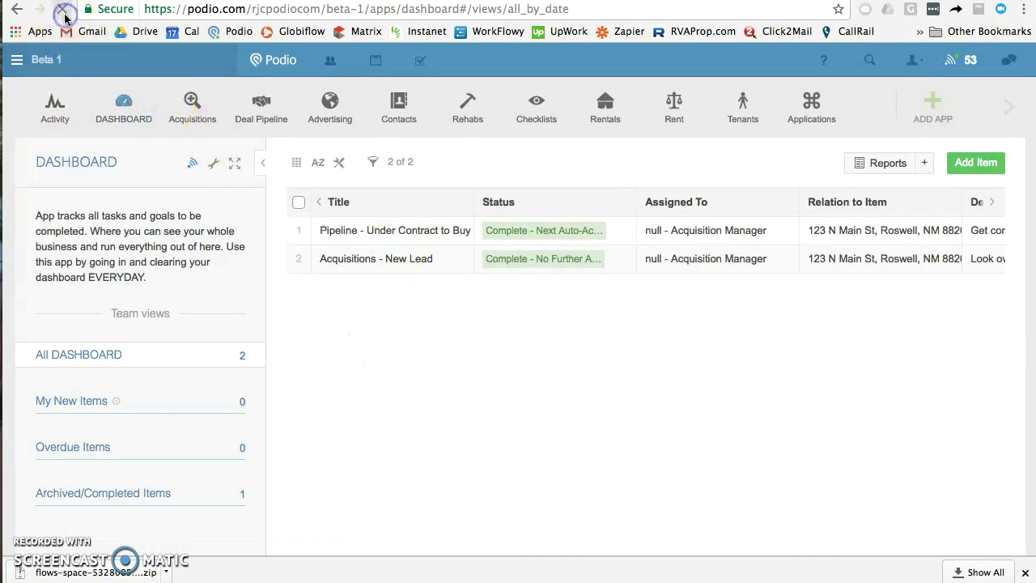
left_click(65, 16)
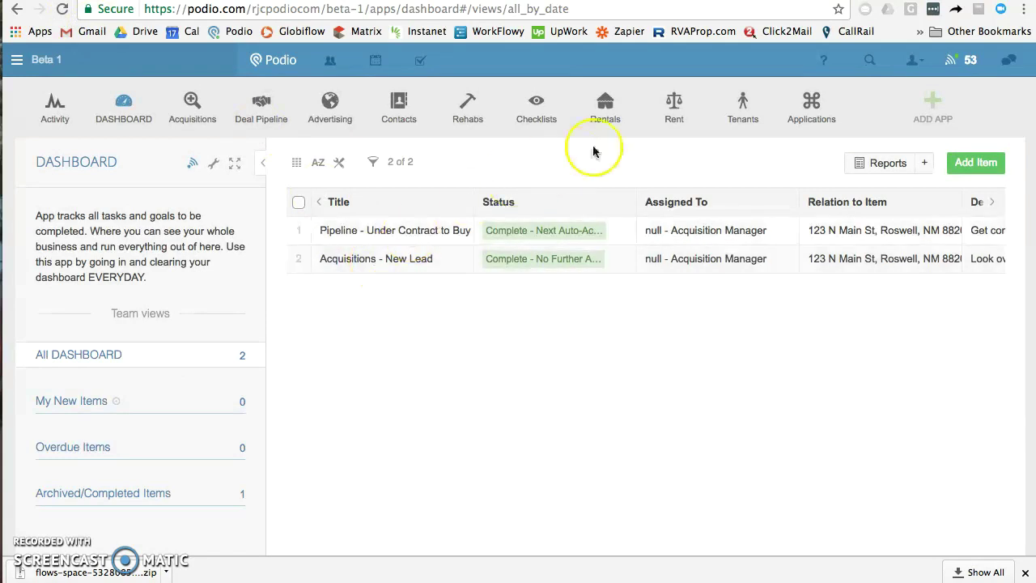
left_click(613, 98)
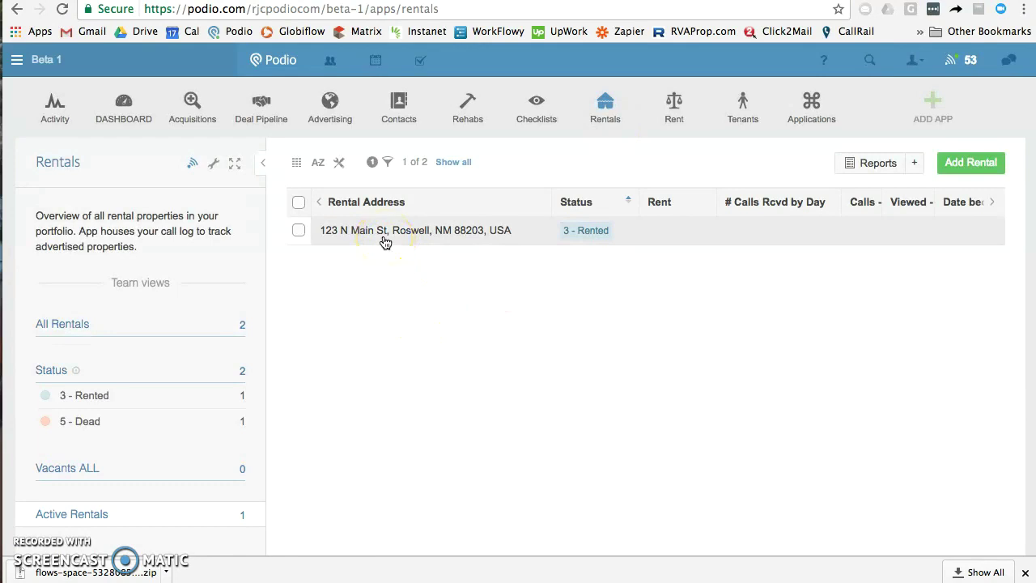
left_click(78, 334)
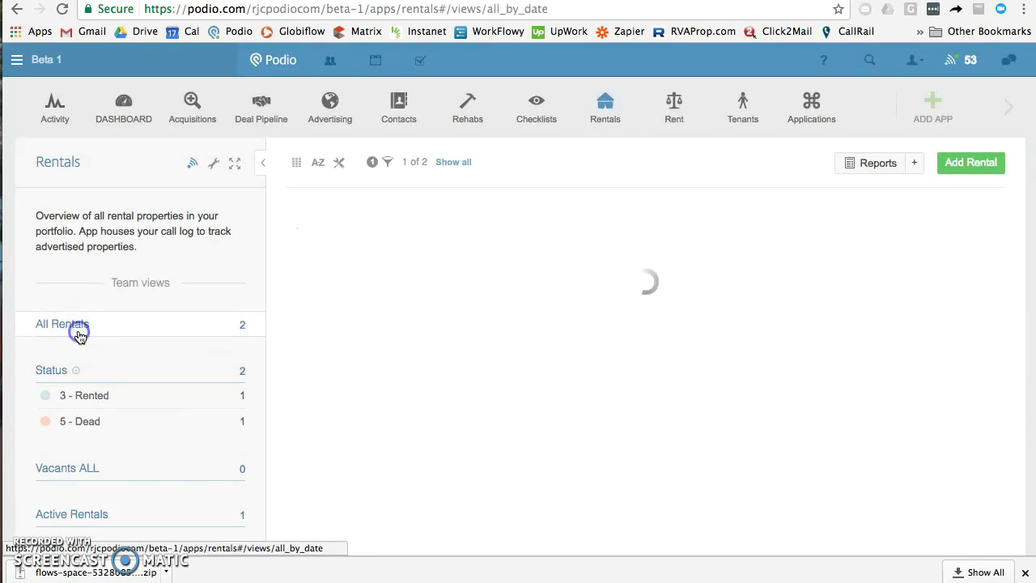
left_click(435, 235)
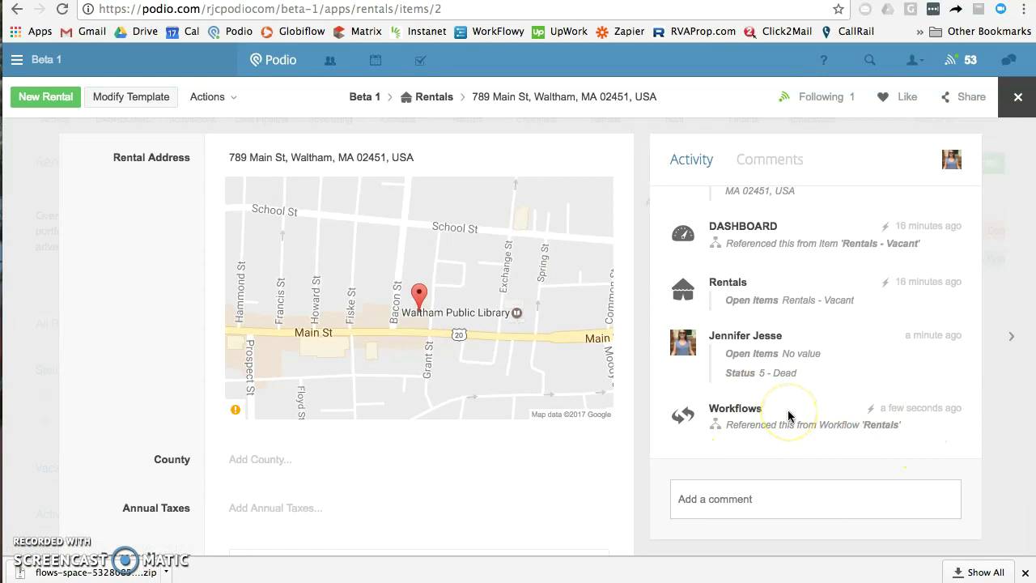
scroll(167, 458, "down", 6)
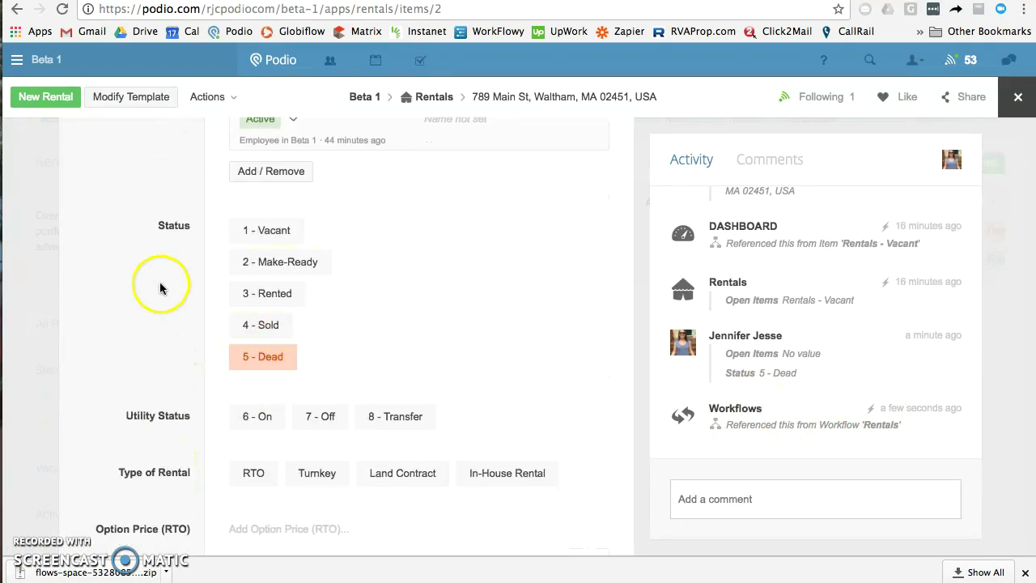
scroll(160, 282, "up", 2)
left_click(1018, 97)
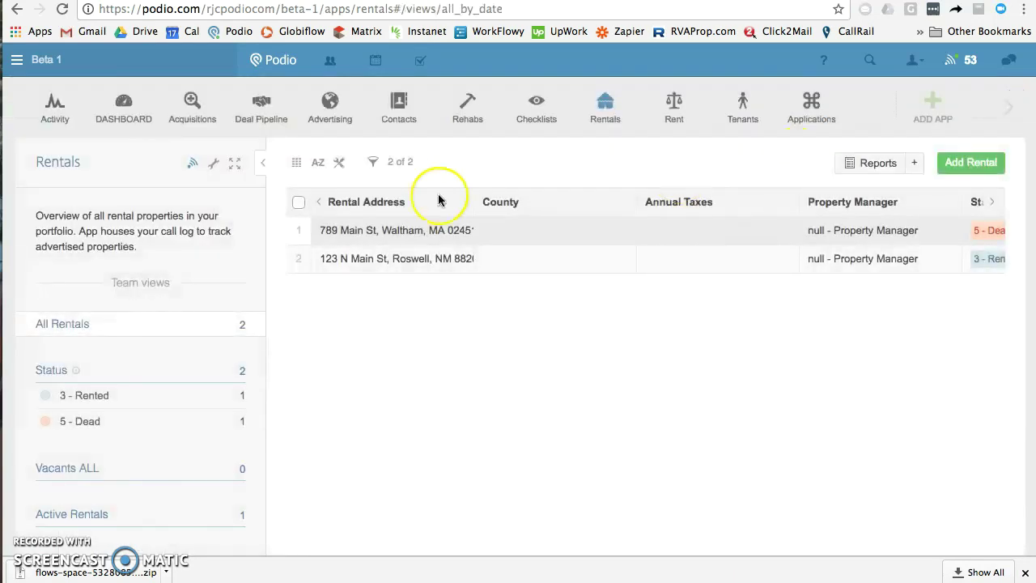
left_click(1008, 116)
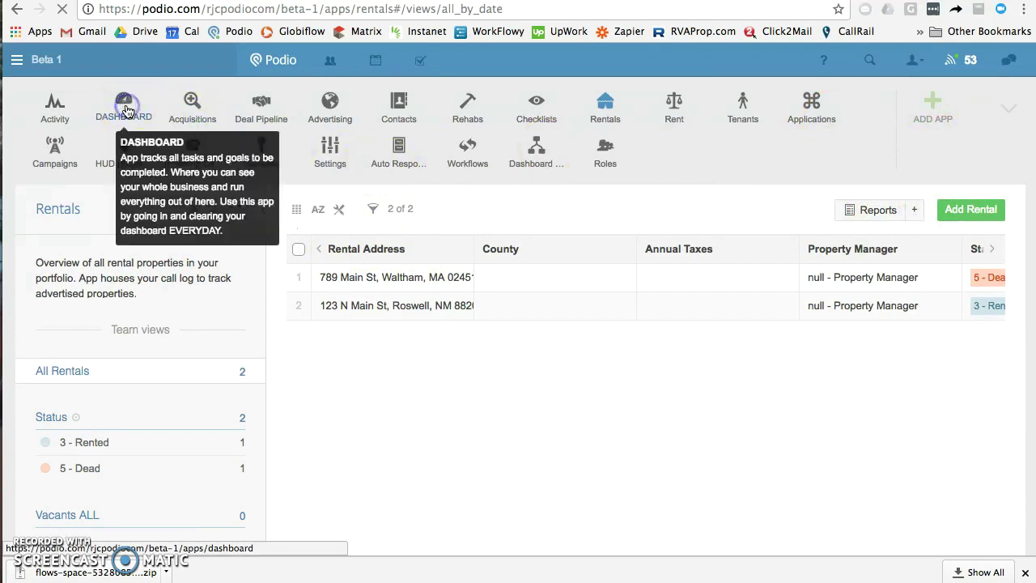
Step: Open the DASHBOARD's My New Items view and confirm it shows 0 of 2 items
left_click(126, 109)
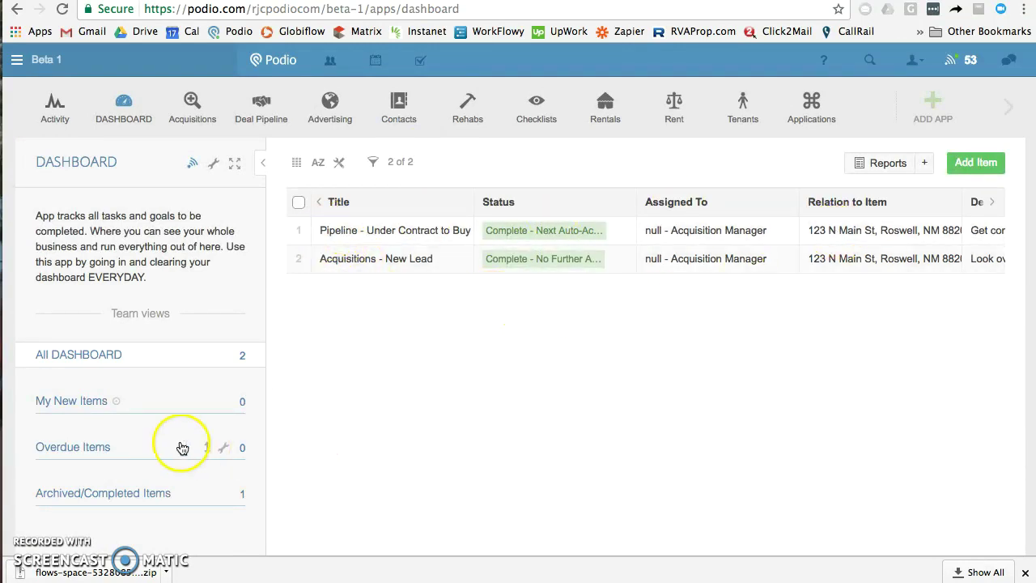
left_click(97, 409)
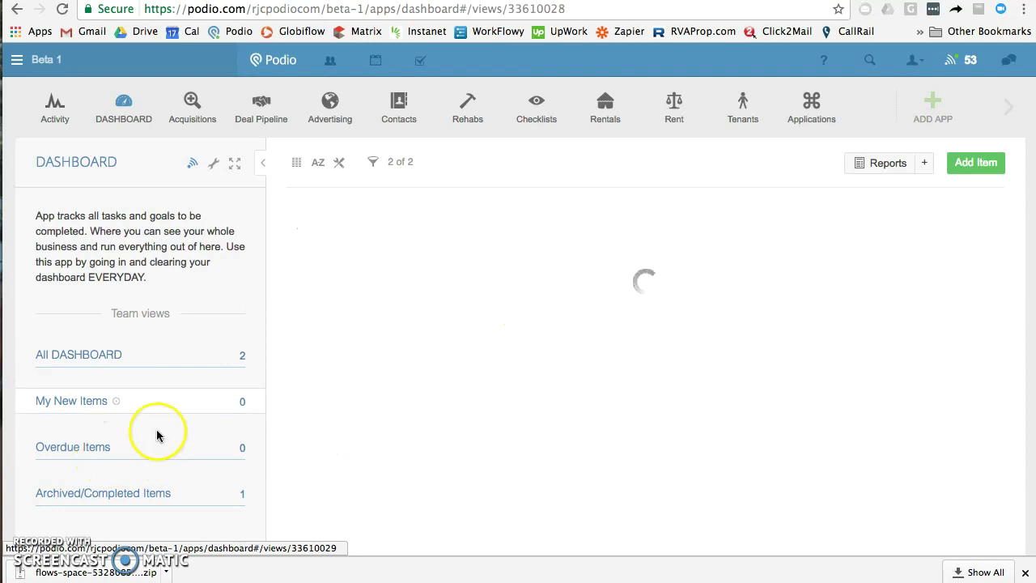
scroll(157, 432, "down", 1)
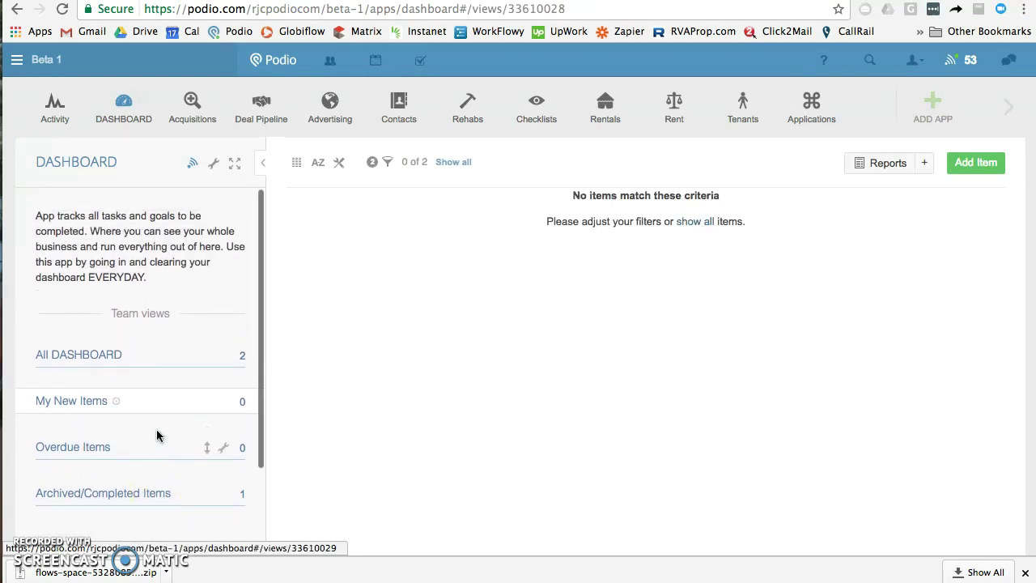
scroll(157, 437, "down", 2)
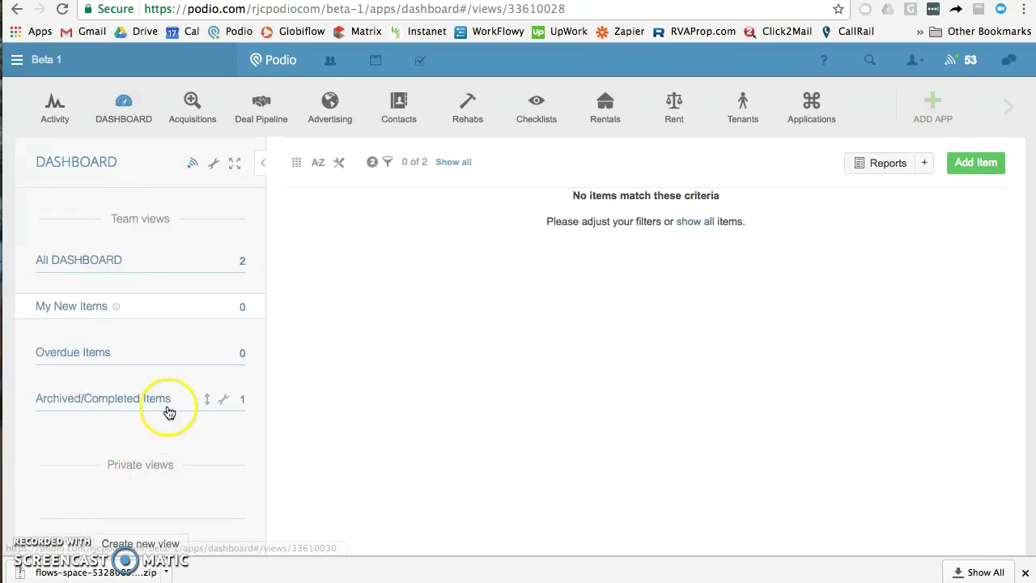
scroll(167, 412, "up", 3)
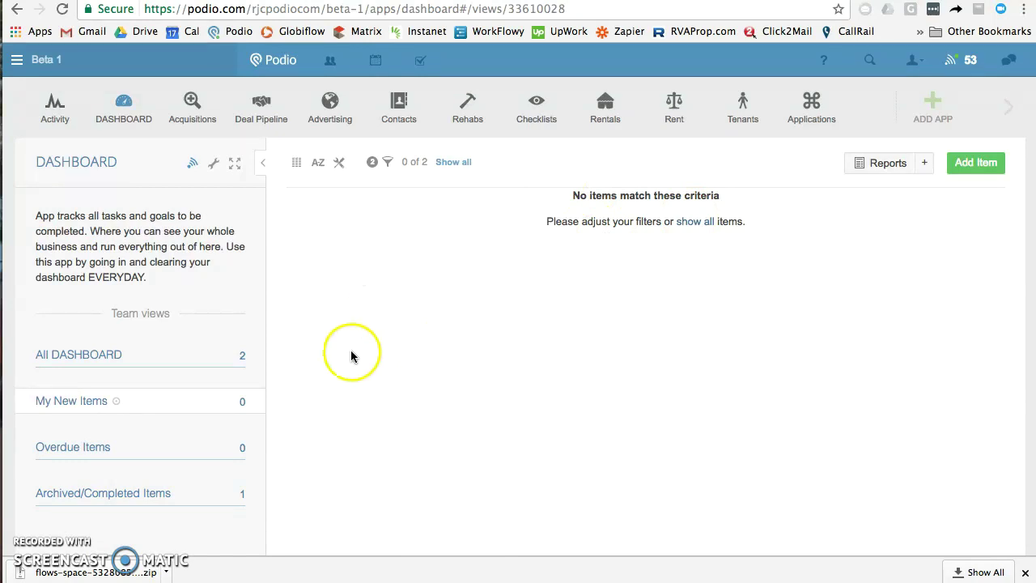
scroll(157, 446, "down", 3)
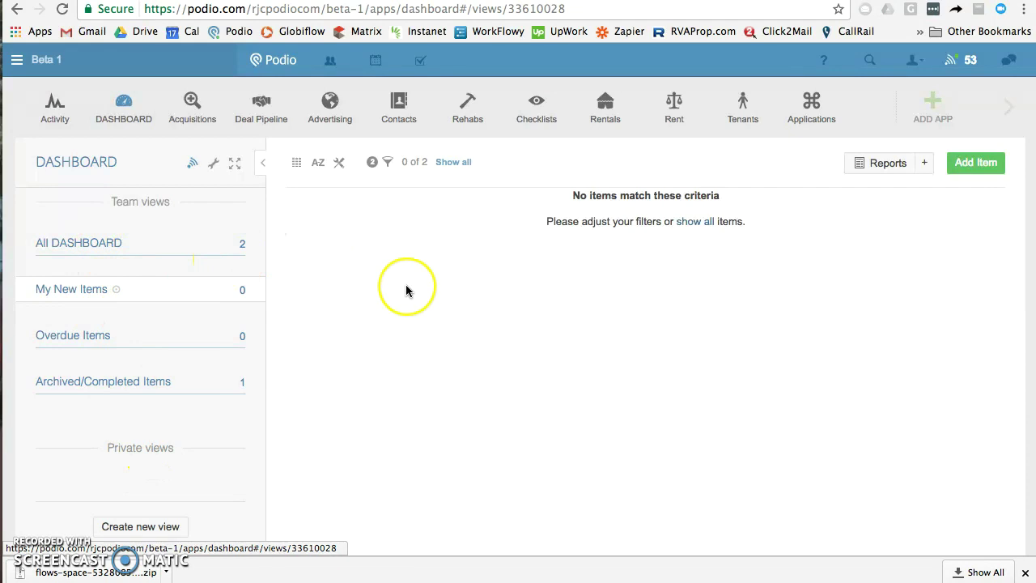
scroll(245, 258, "up", 3)
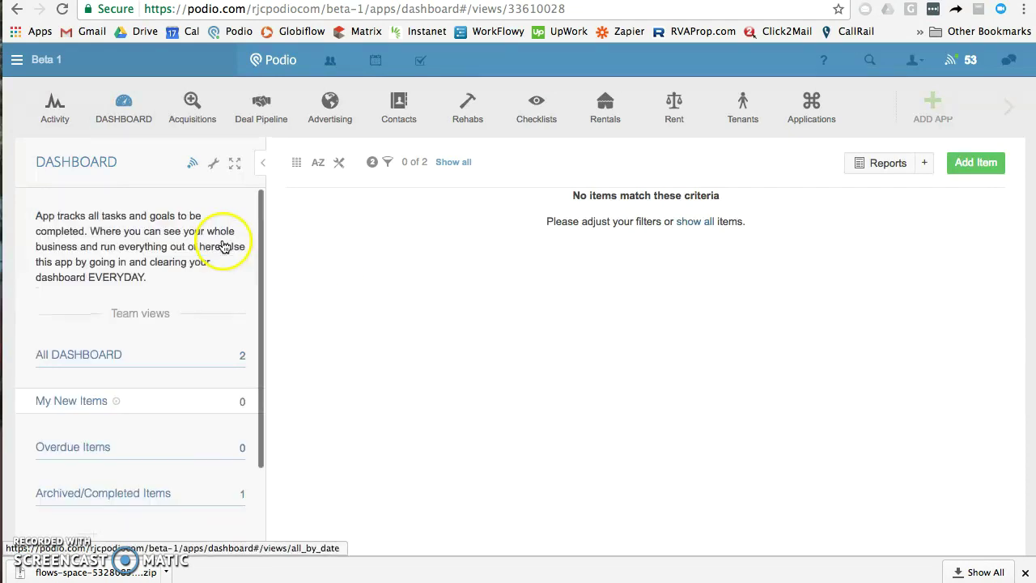